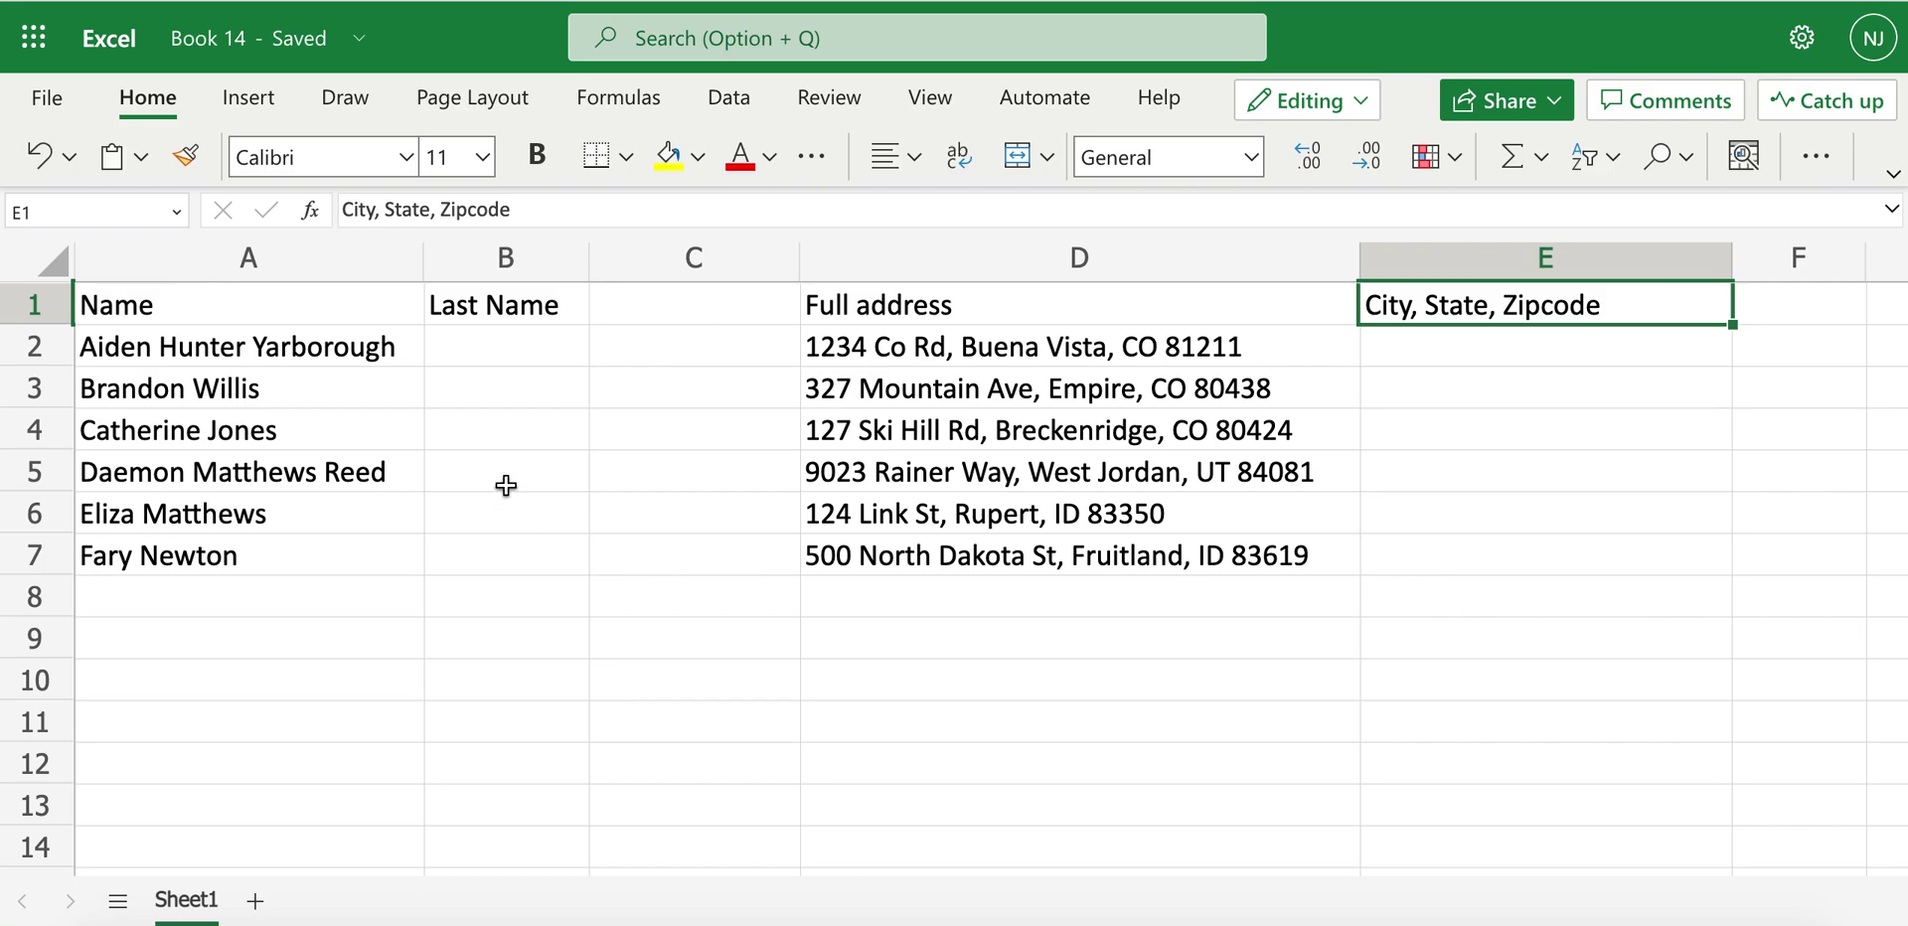
# Step: Examine the Name and Last Name columns and the Full address and City, State, Zipcode columns in rows 1 to 7
pyautogui.click(343, 316)
pyautogui.moveTo(401, 318); pyautogui.dragTo(510, 549)
pyautogui.moveTo(915, 310); pyautogui.dragTo(1374, 553)
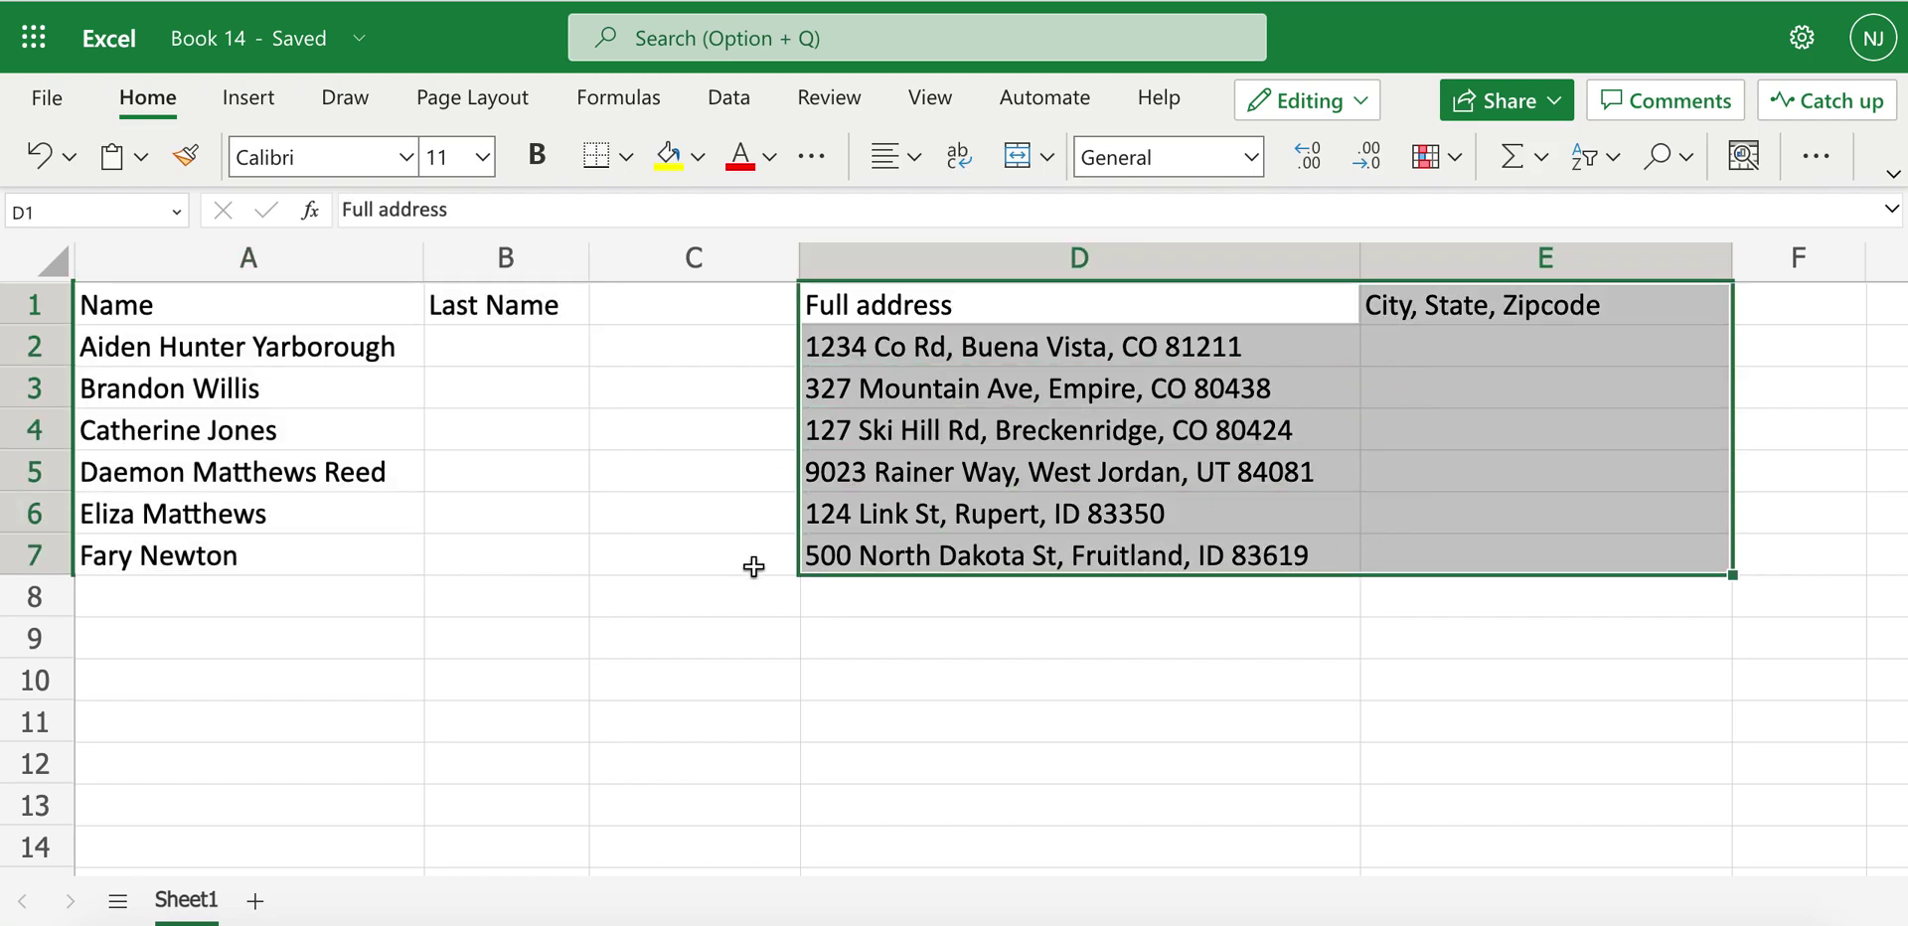
pyautogui.click(323, 314)
pyautogui.moveTo(323, 314); pyautogui.dragTo(296, 559)
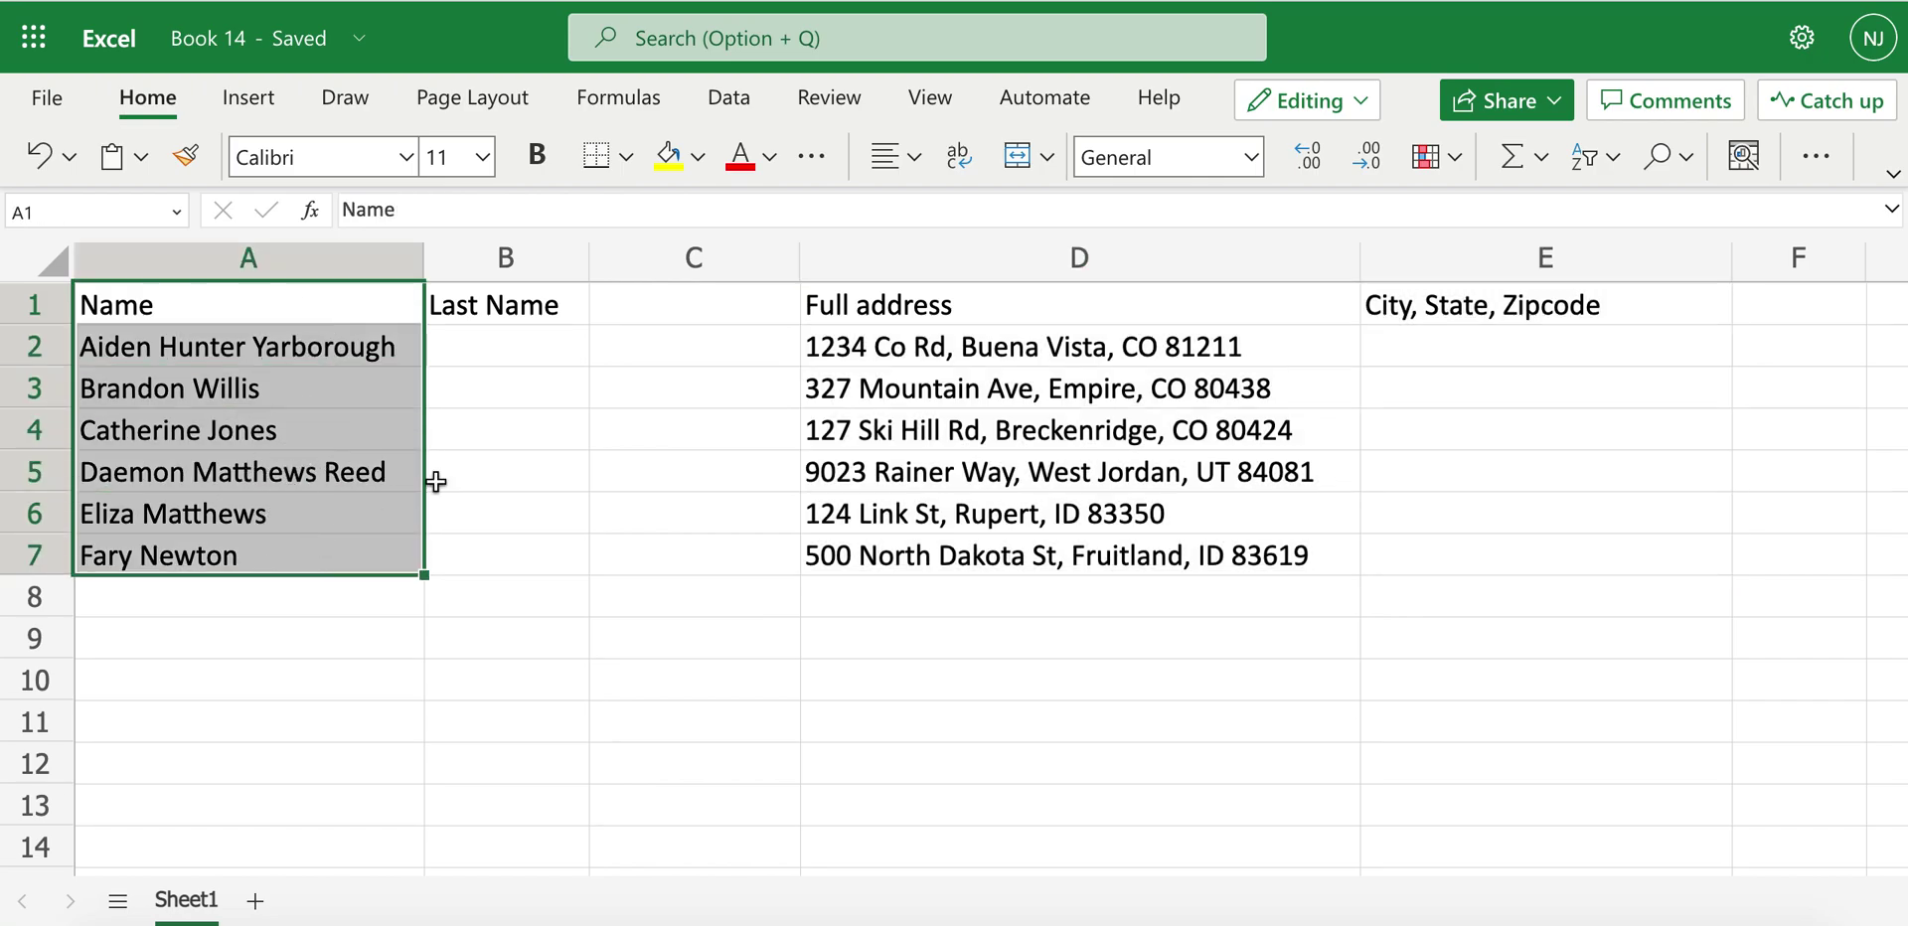
pyautogui.click(545, 339)
pyautogui.moveTo(545, 339); pyautogui.dragTo(537, 549)
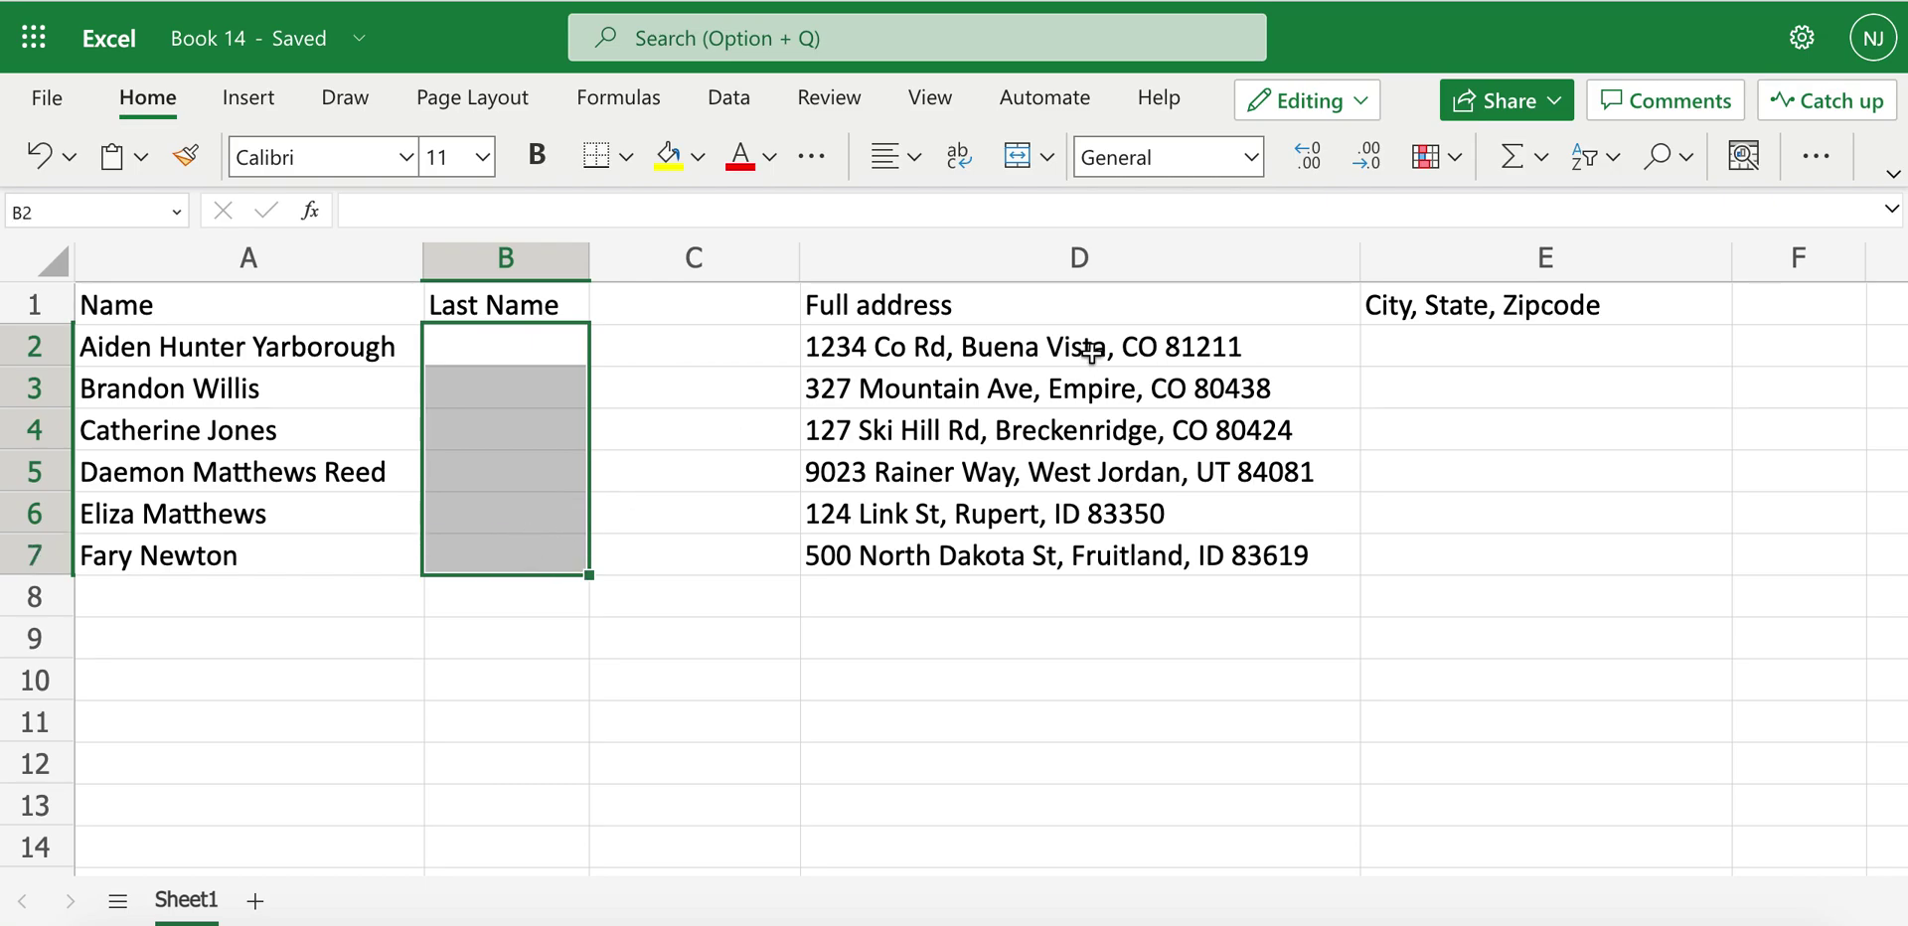
pyautogui.moveTo(1084, 343)
pyautogui.mouseDown()
pyautogui.moveTo(1055, 583)
pyautogui.moveTo(1064, 550)
pyautogui.mouseUp()
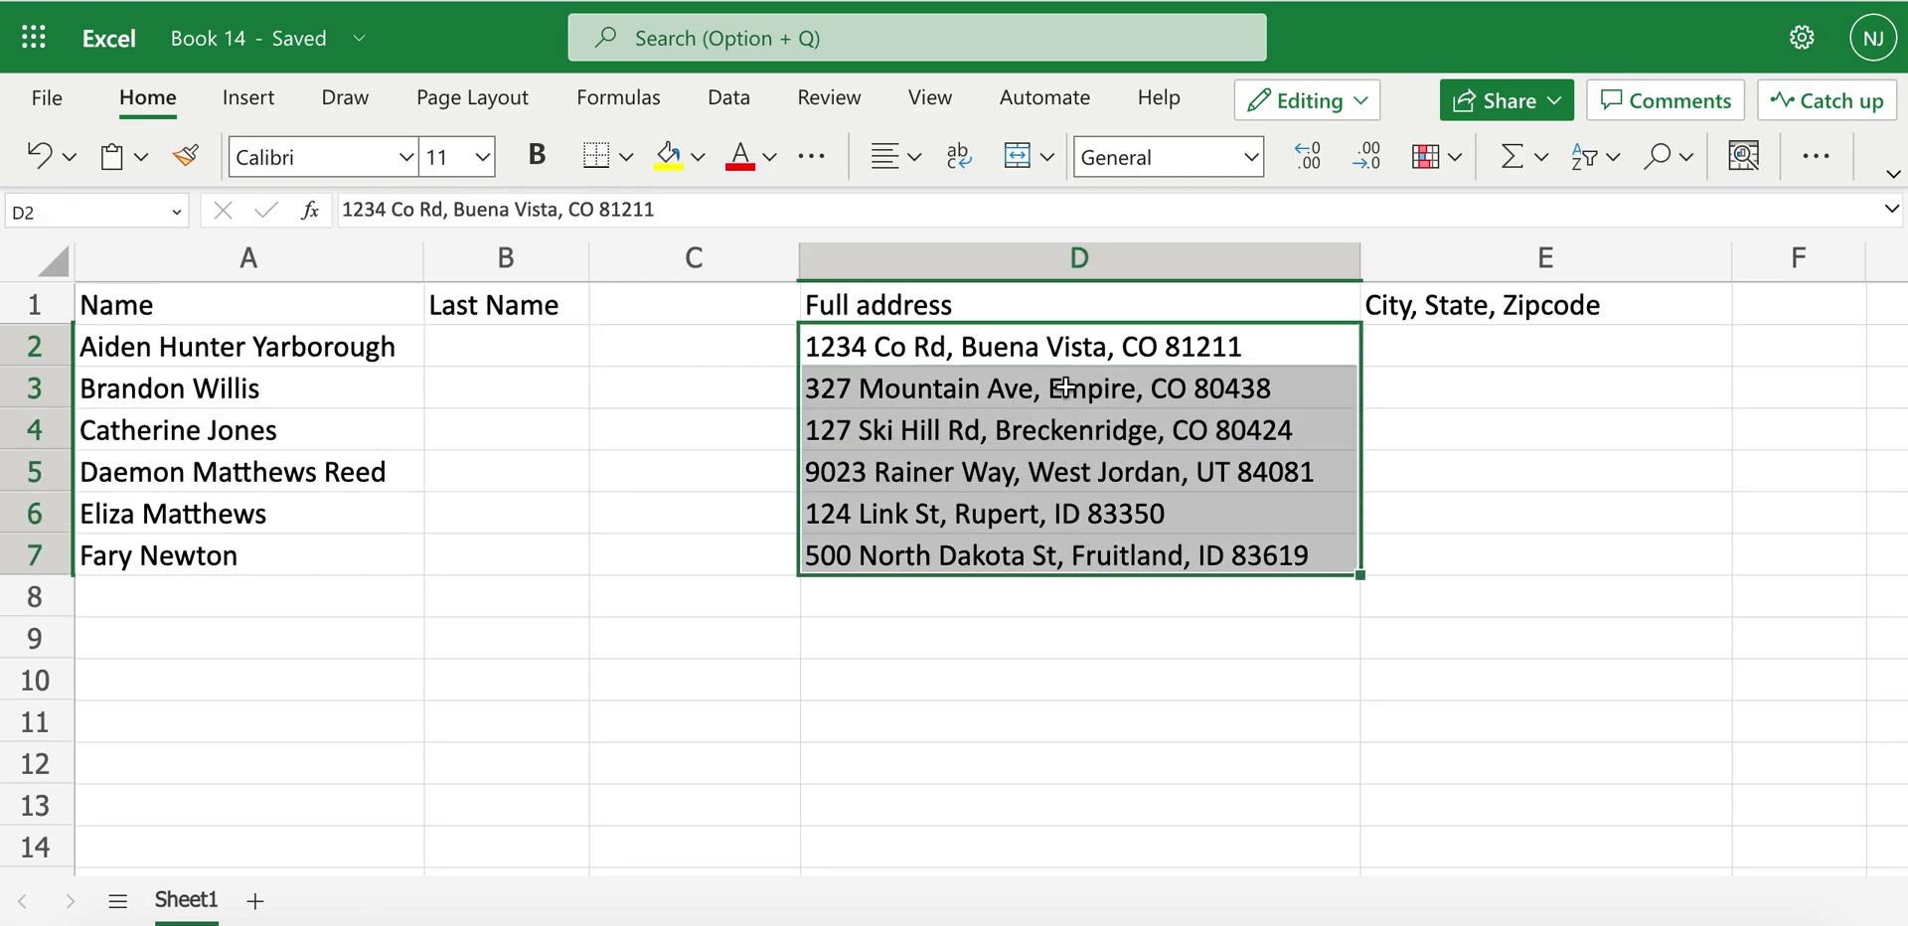
pyautogui.click(1047, 353)
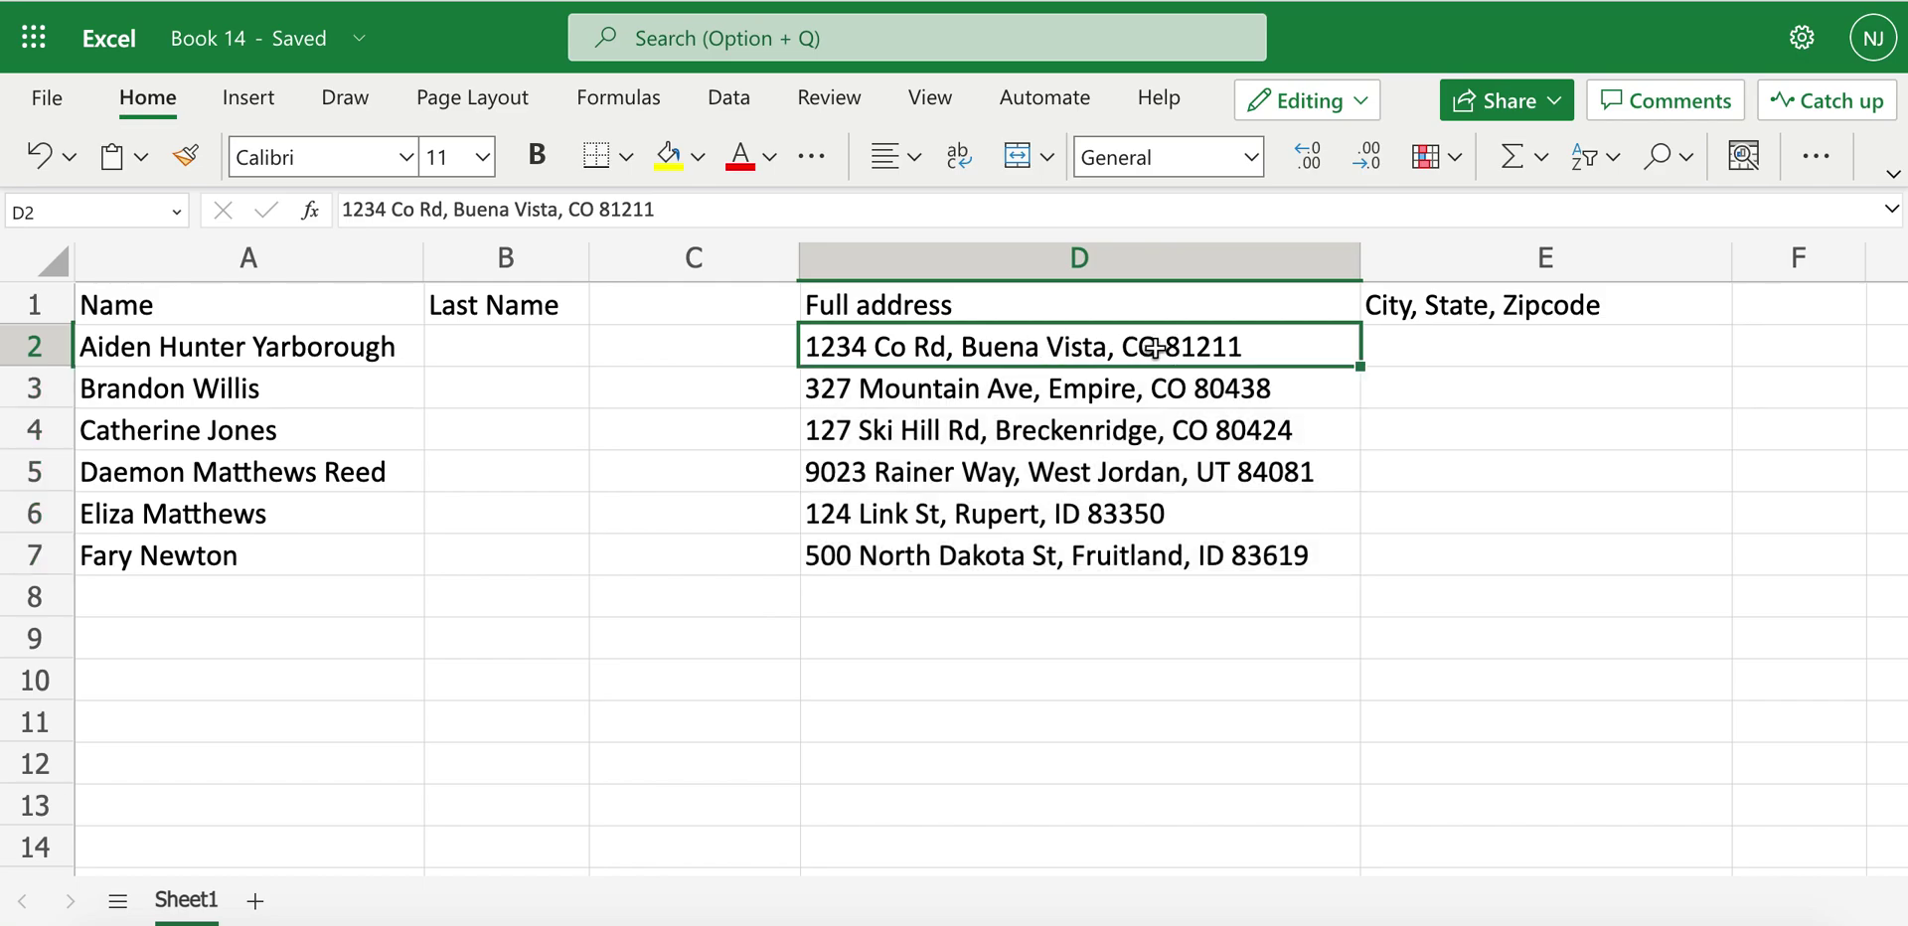
pyautogui.moveTo(1142, 341); pyautogui.dragTo(1143, 550)
pyautogui.click(1491, 353)
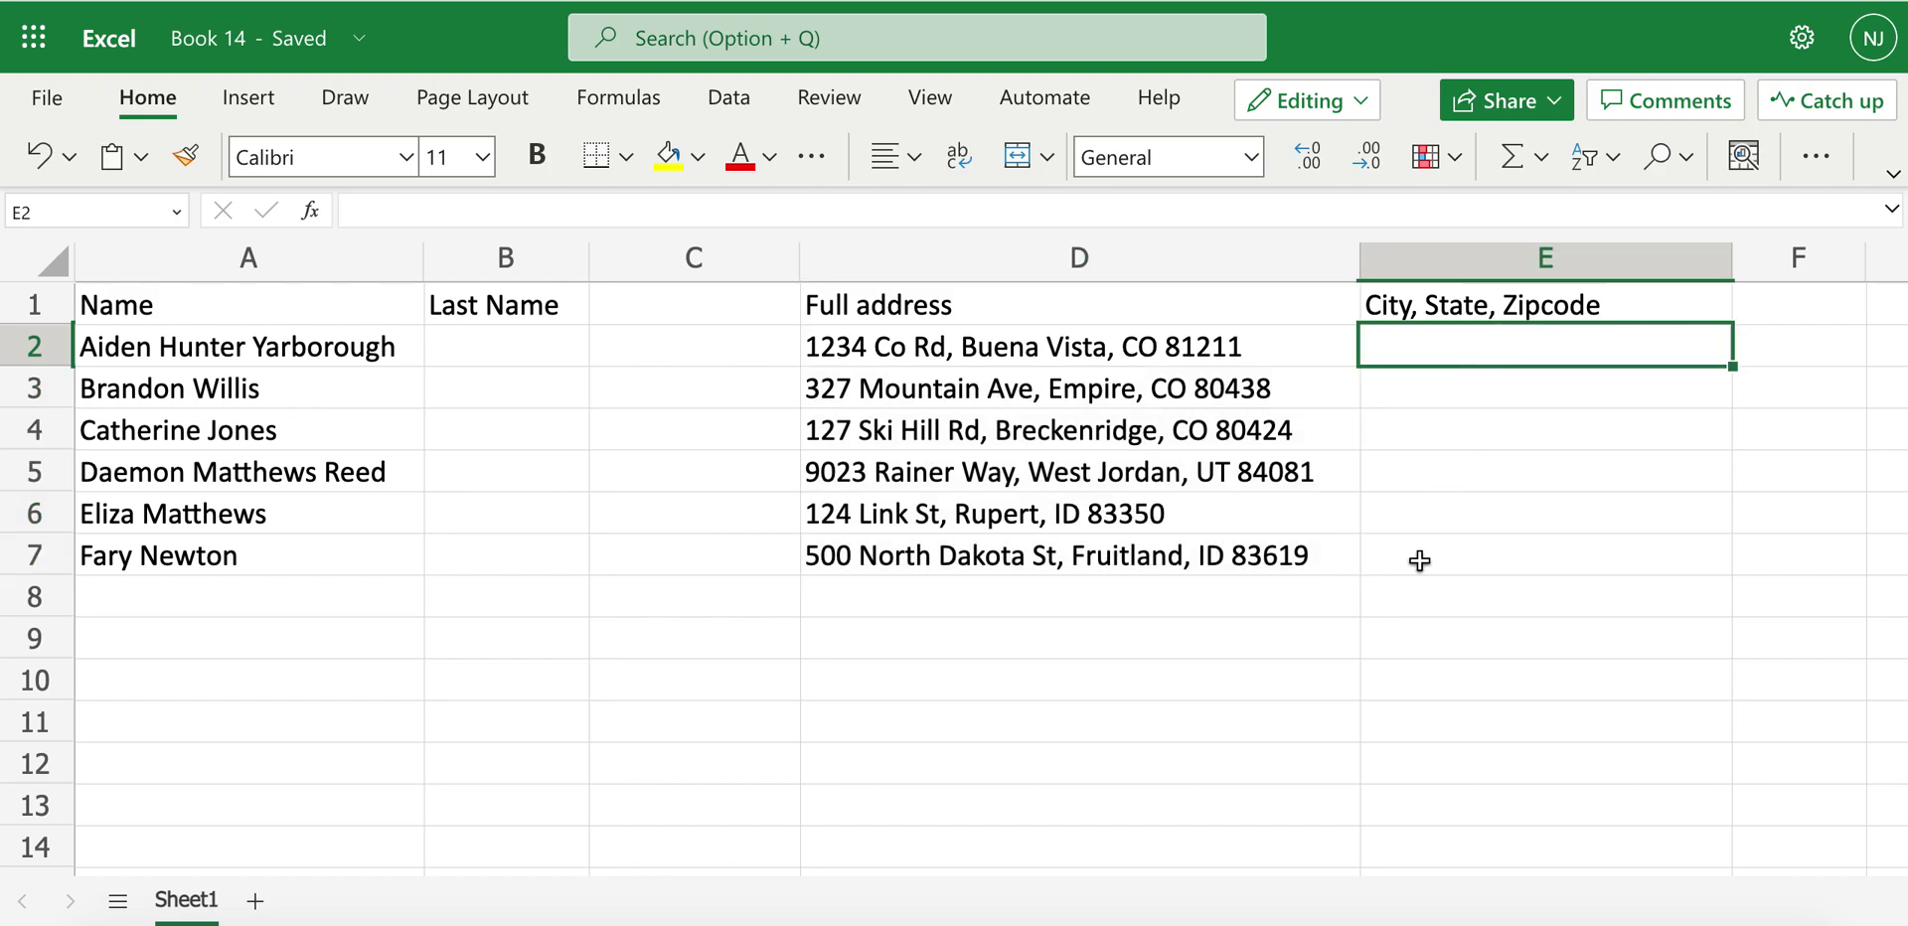
pyautogui.click(1429, 621)
# Step: Enter the formula =TEXTAFTER(A2, " ", ) in cell B2 to extract the text after the space in the name
pyautogui.click(567, 346)
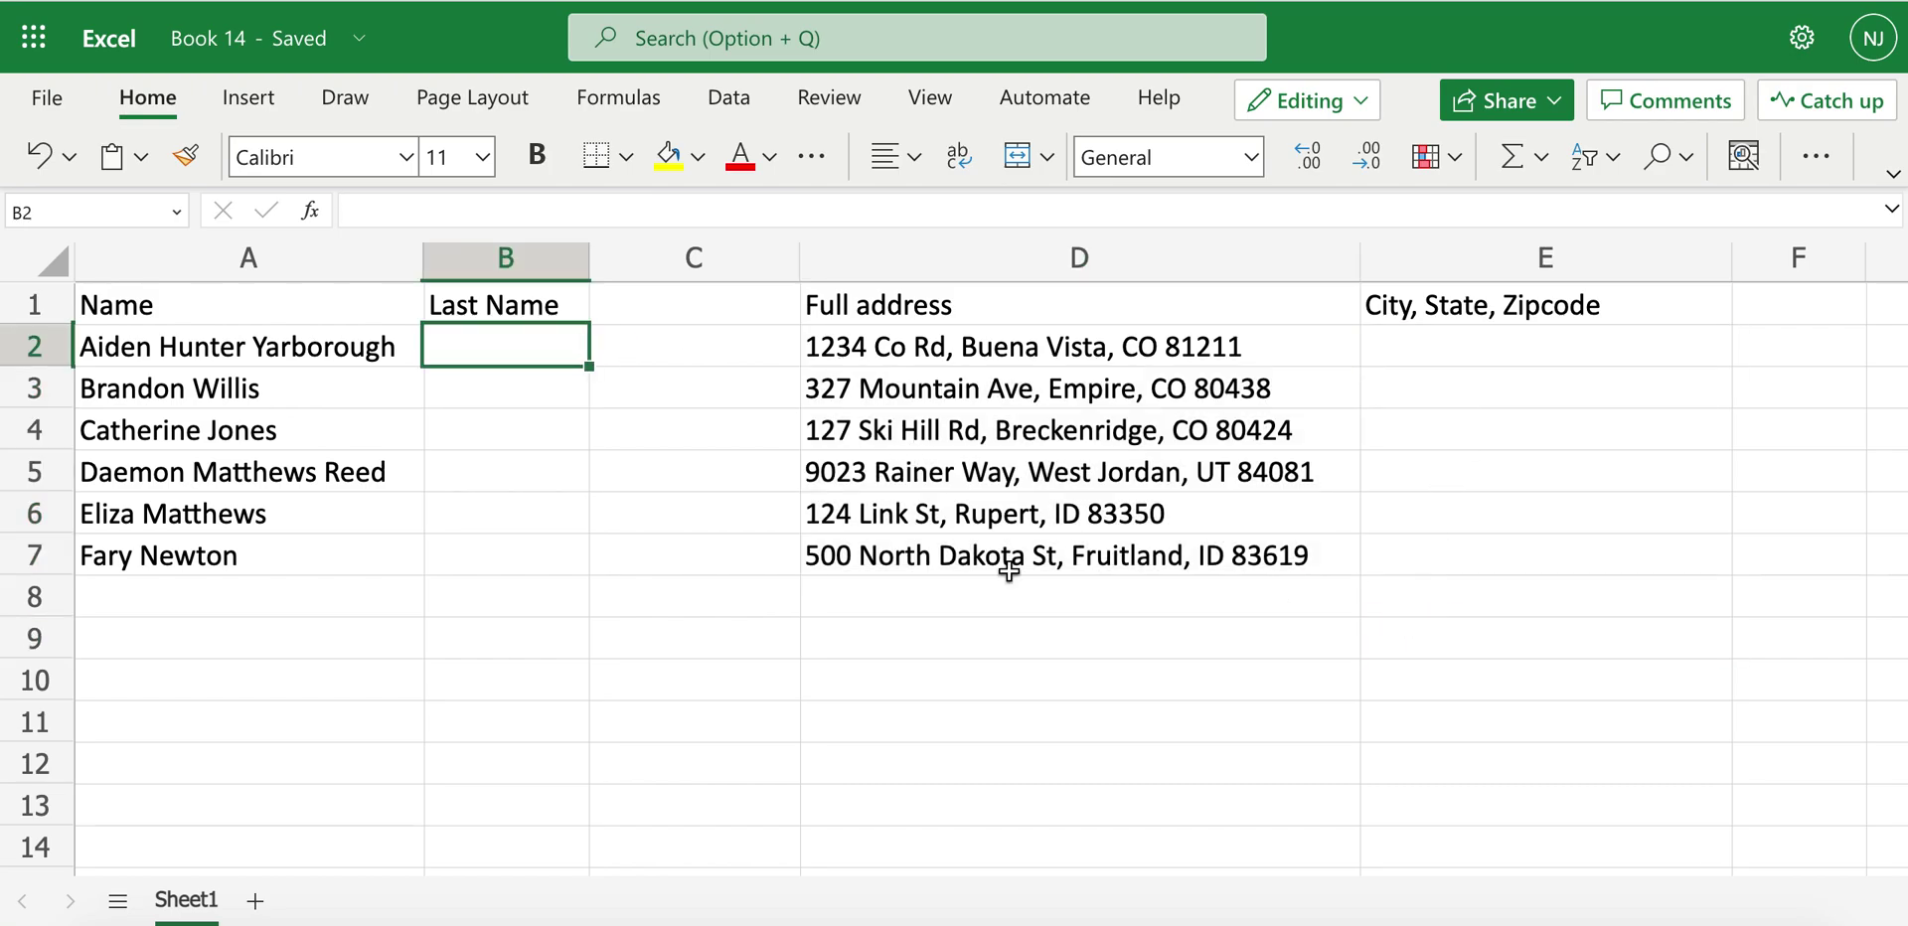
pyautogui.write('=')
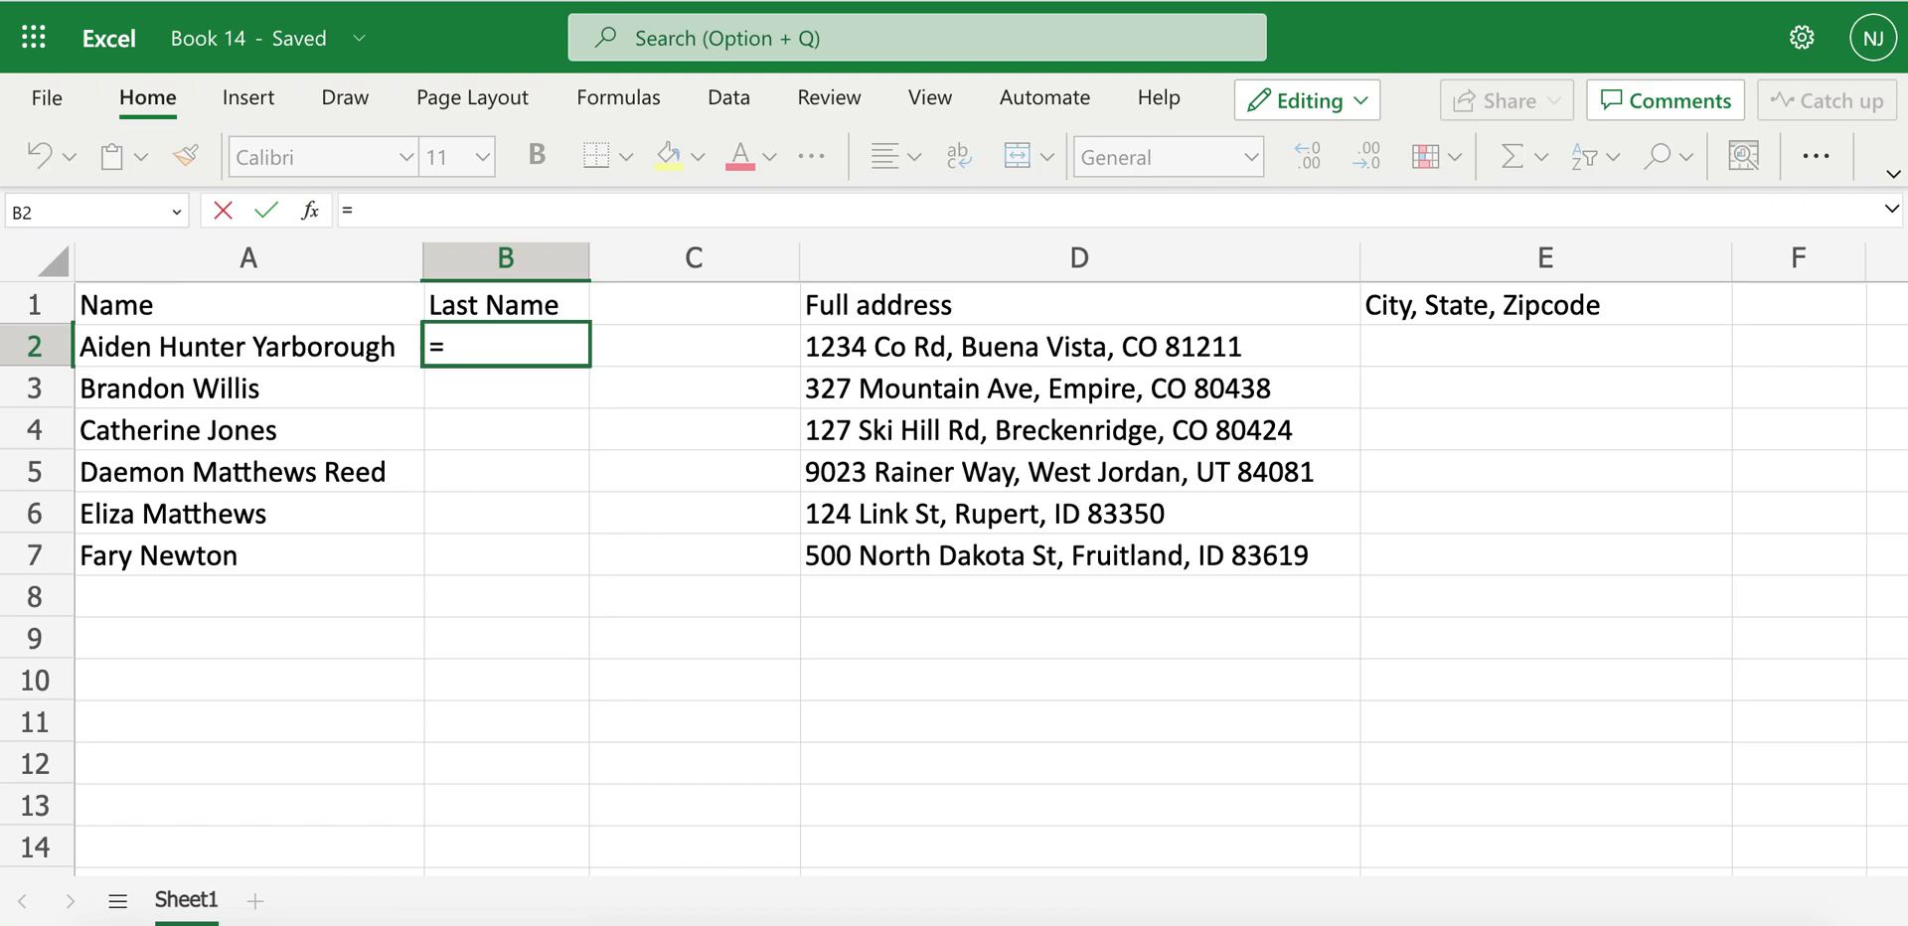
pyautogui.write('text')
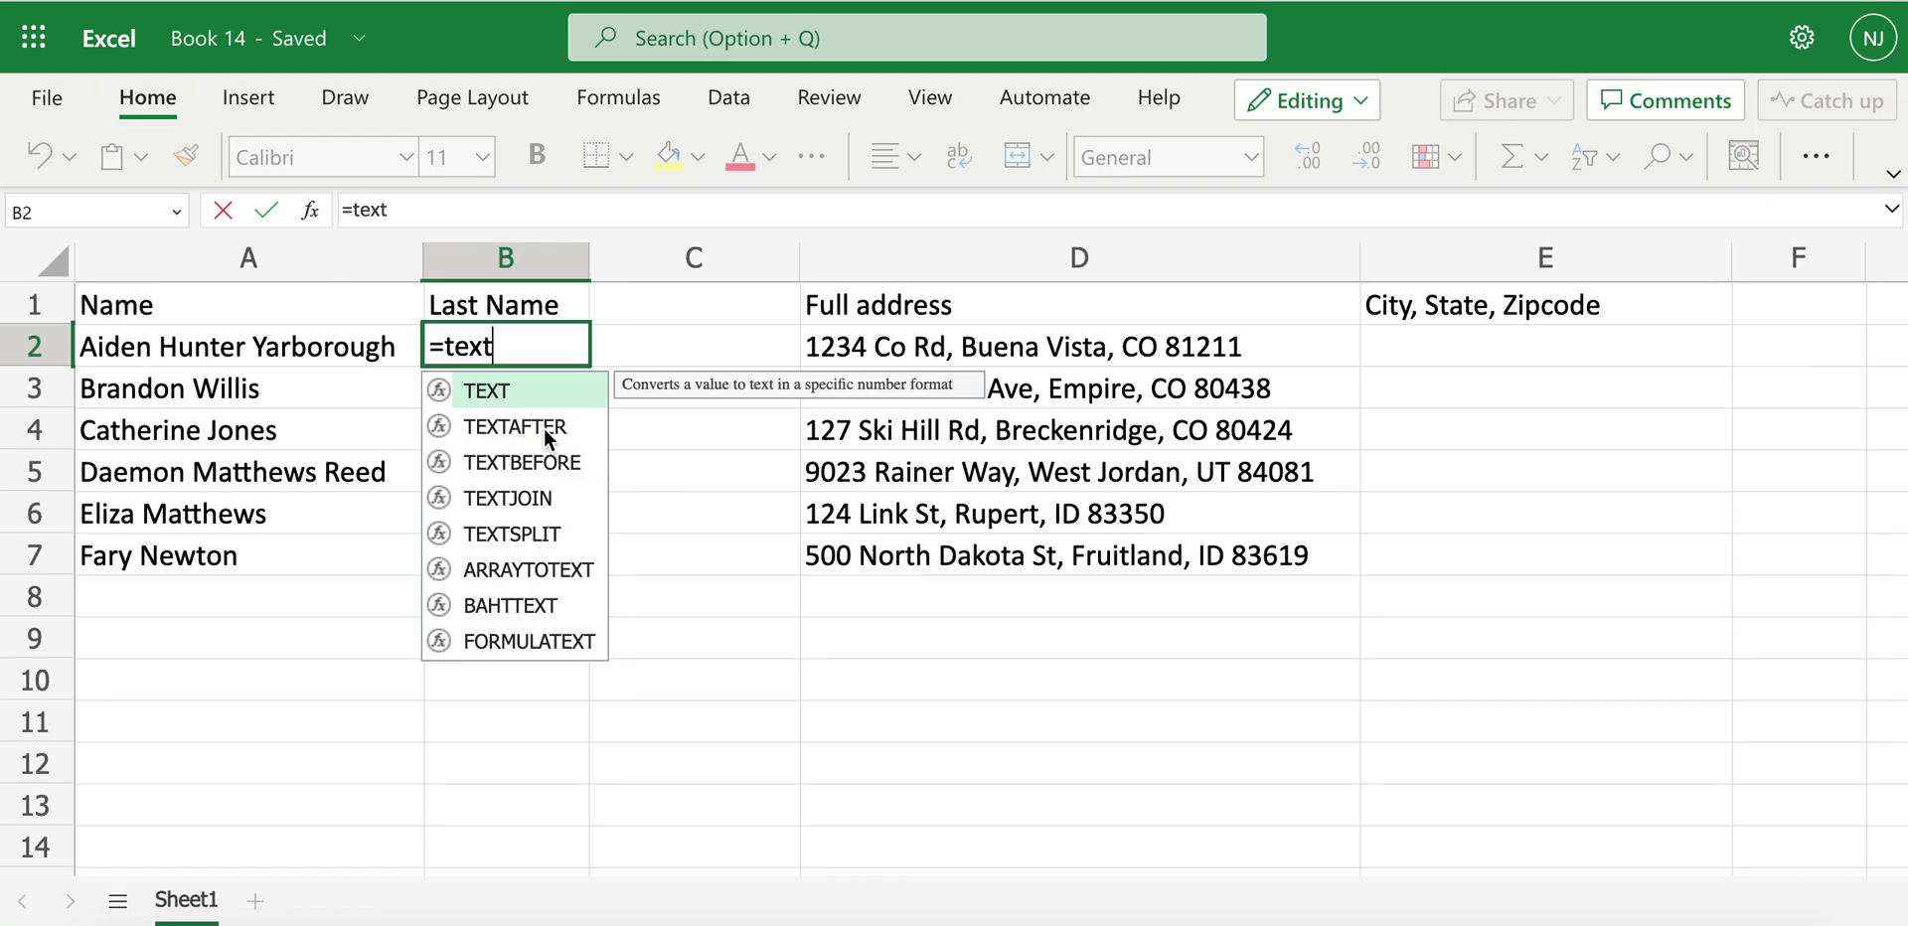
pyautogui.click(523, 425)
pyautogui.doubleClick(523, 425)
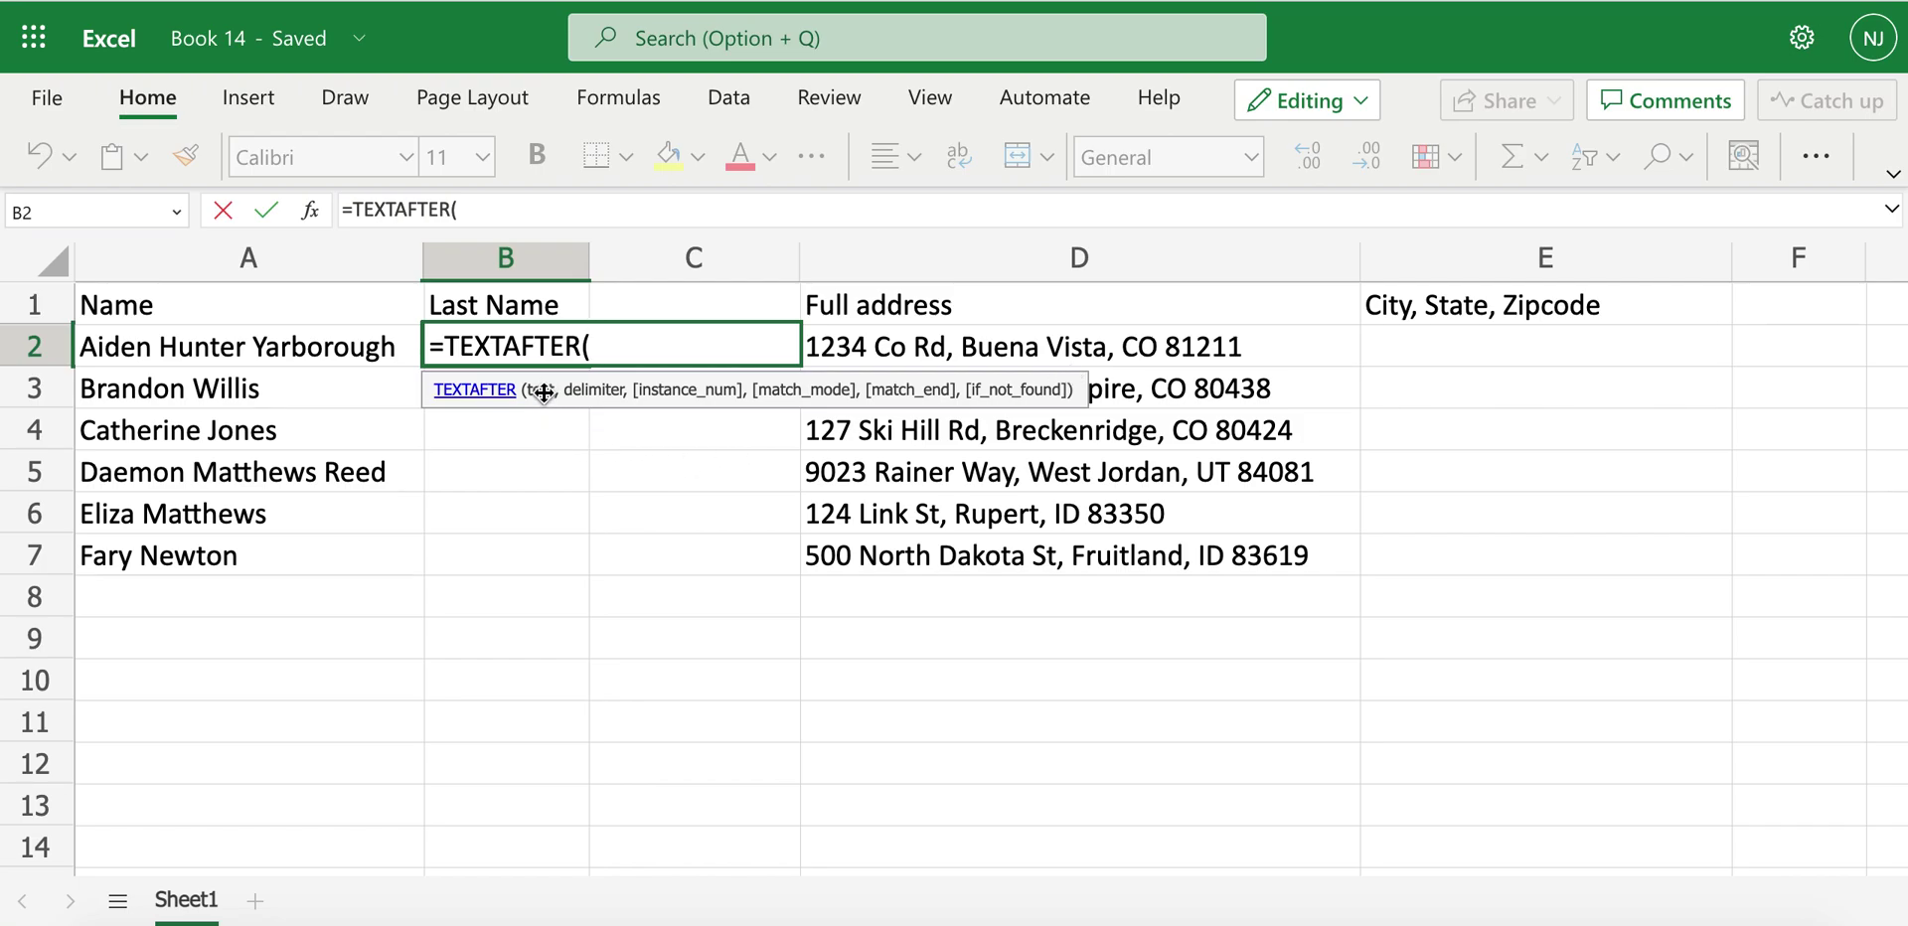
pyautogui.click(259, 348)
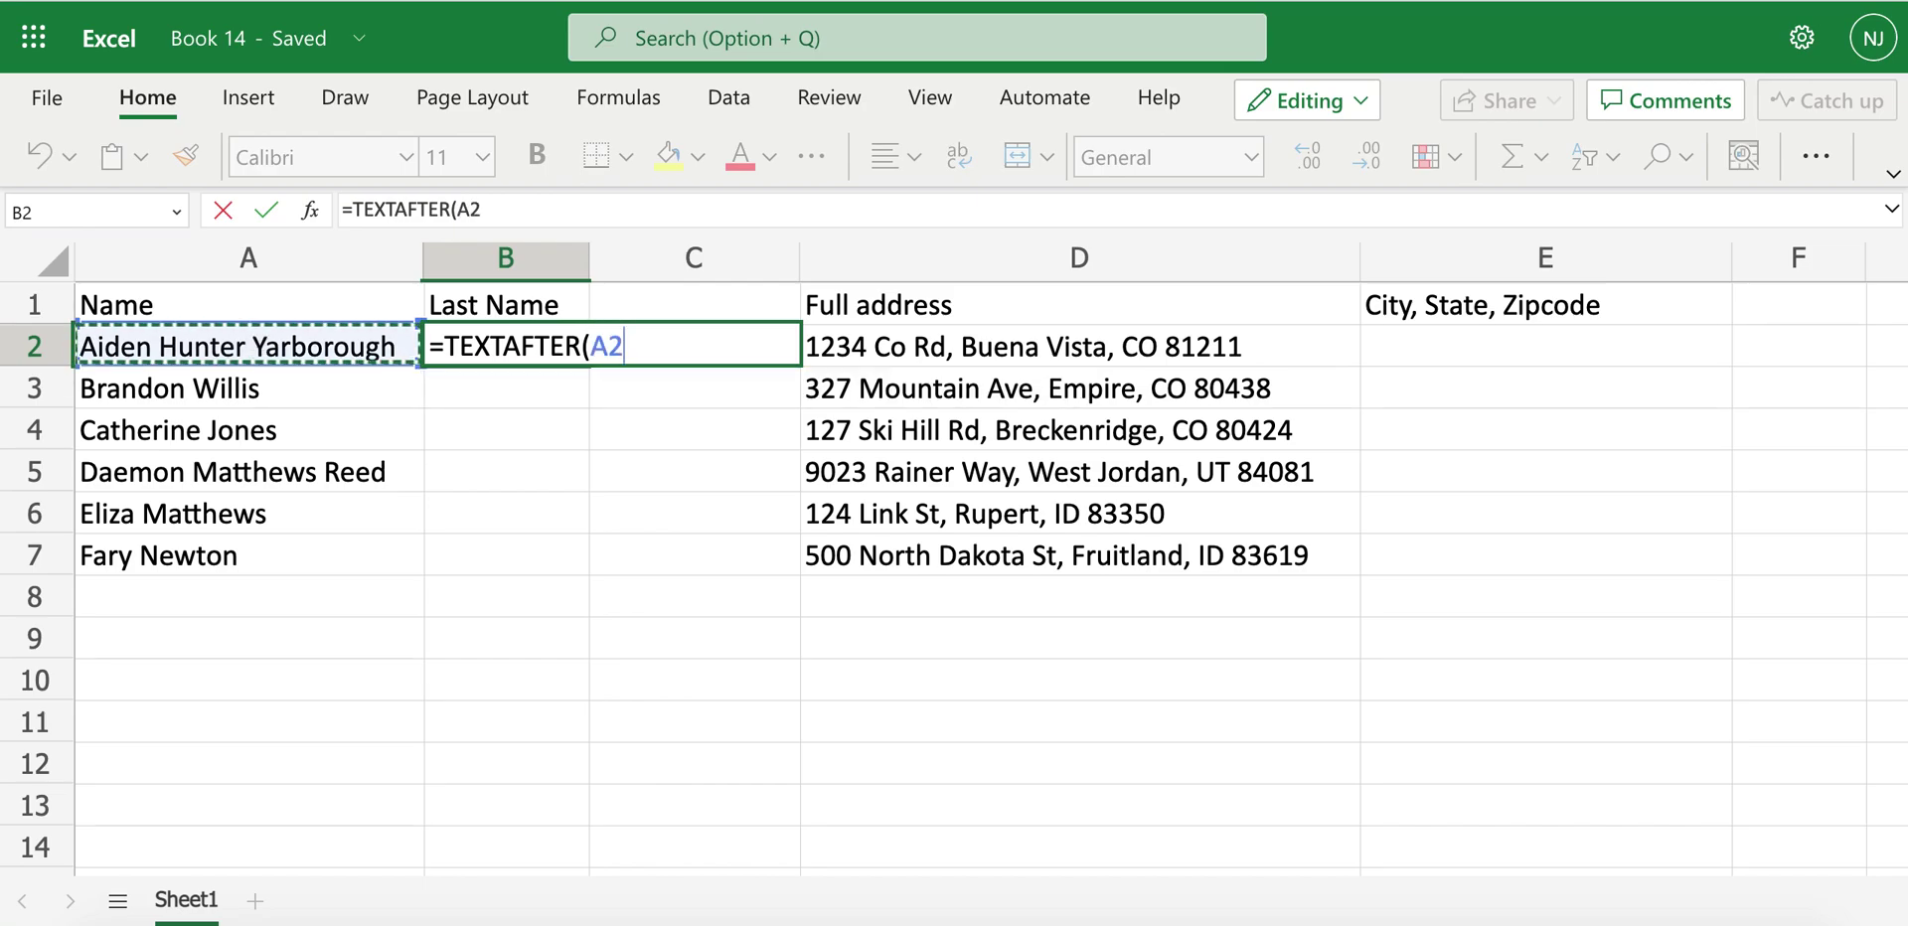
pyautogui.write(',')
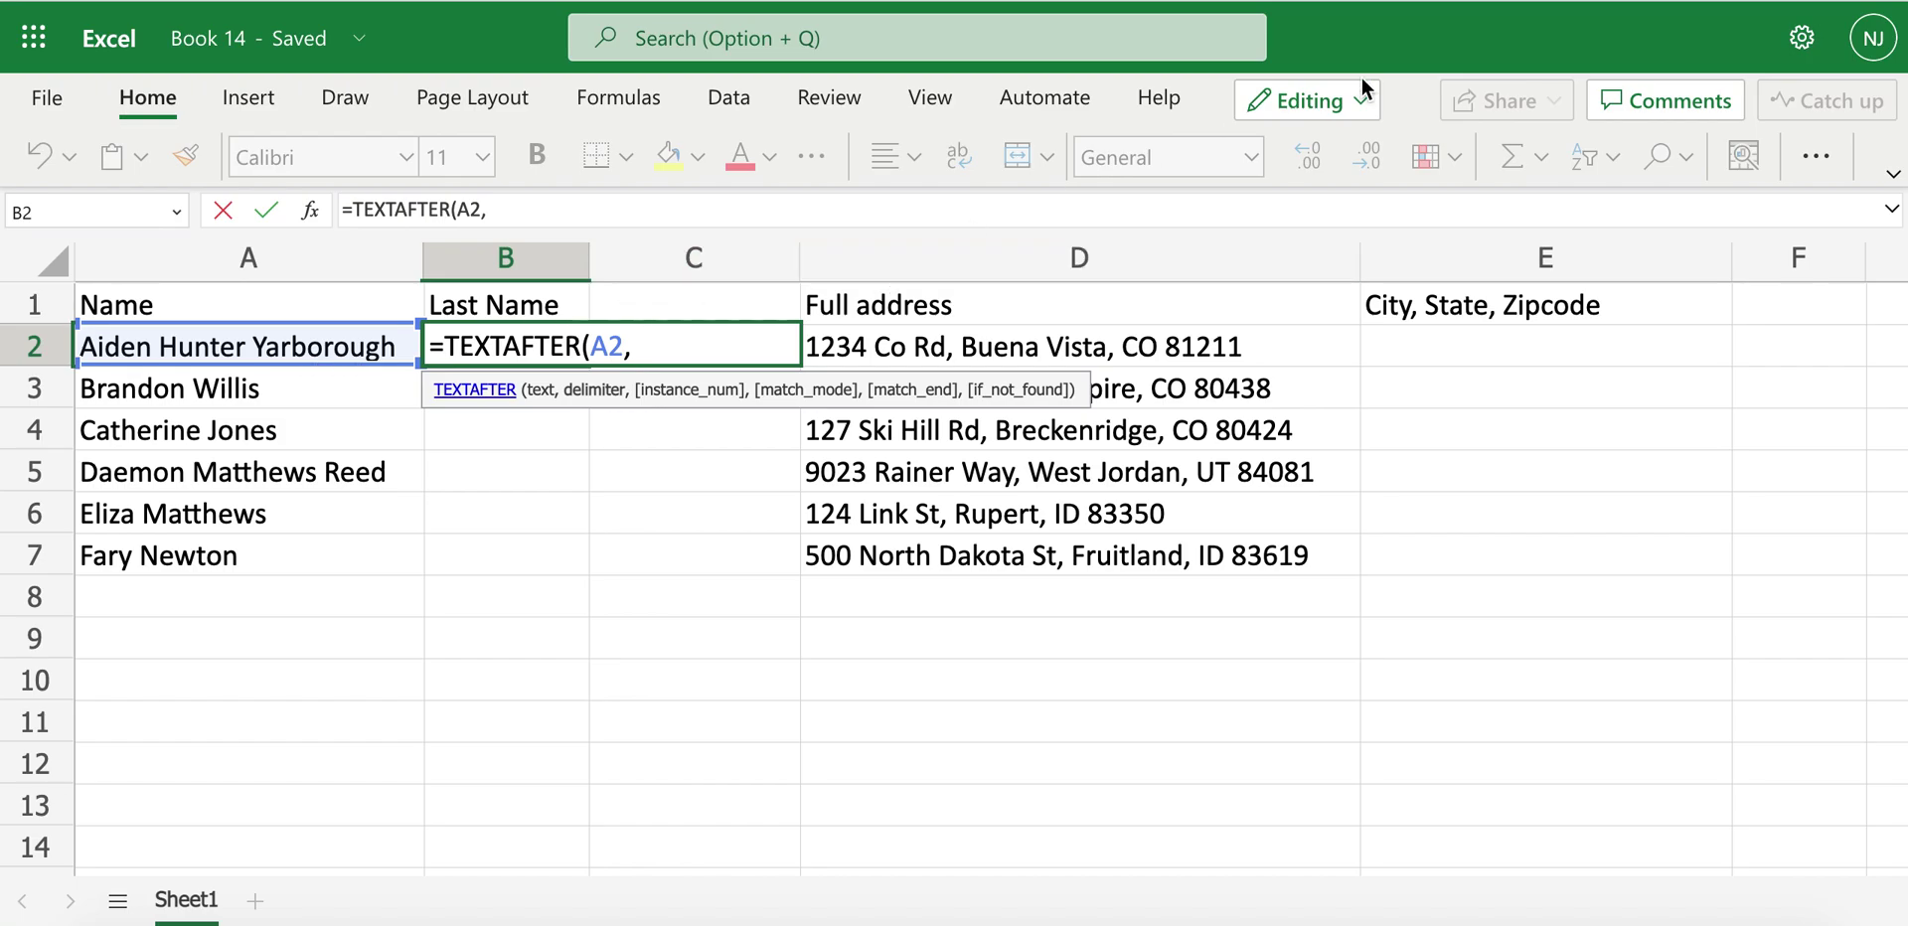
pyautogui.write(' " ",')
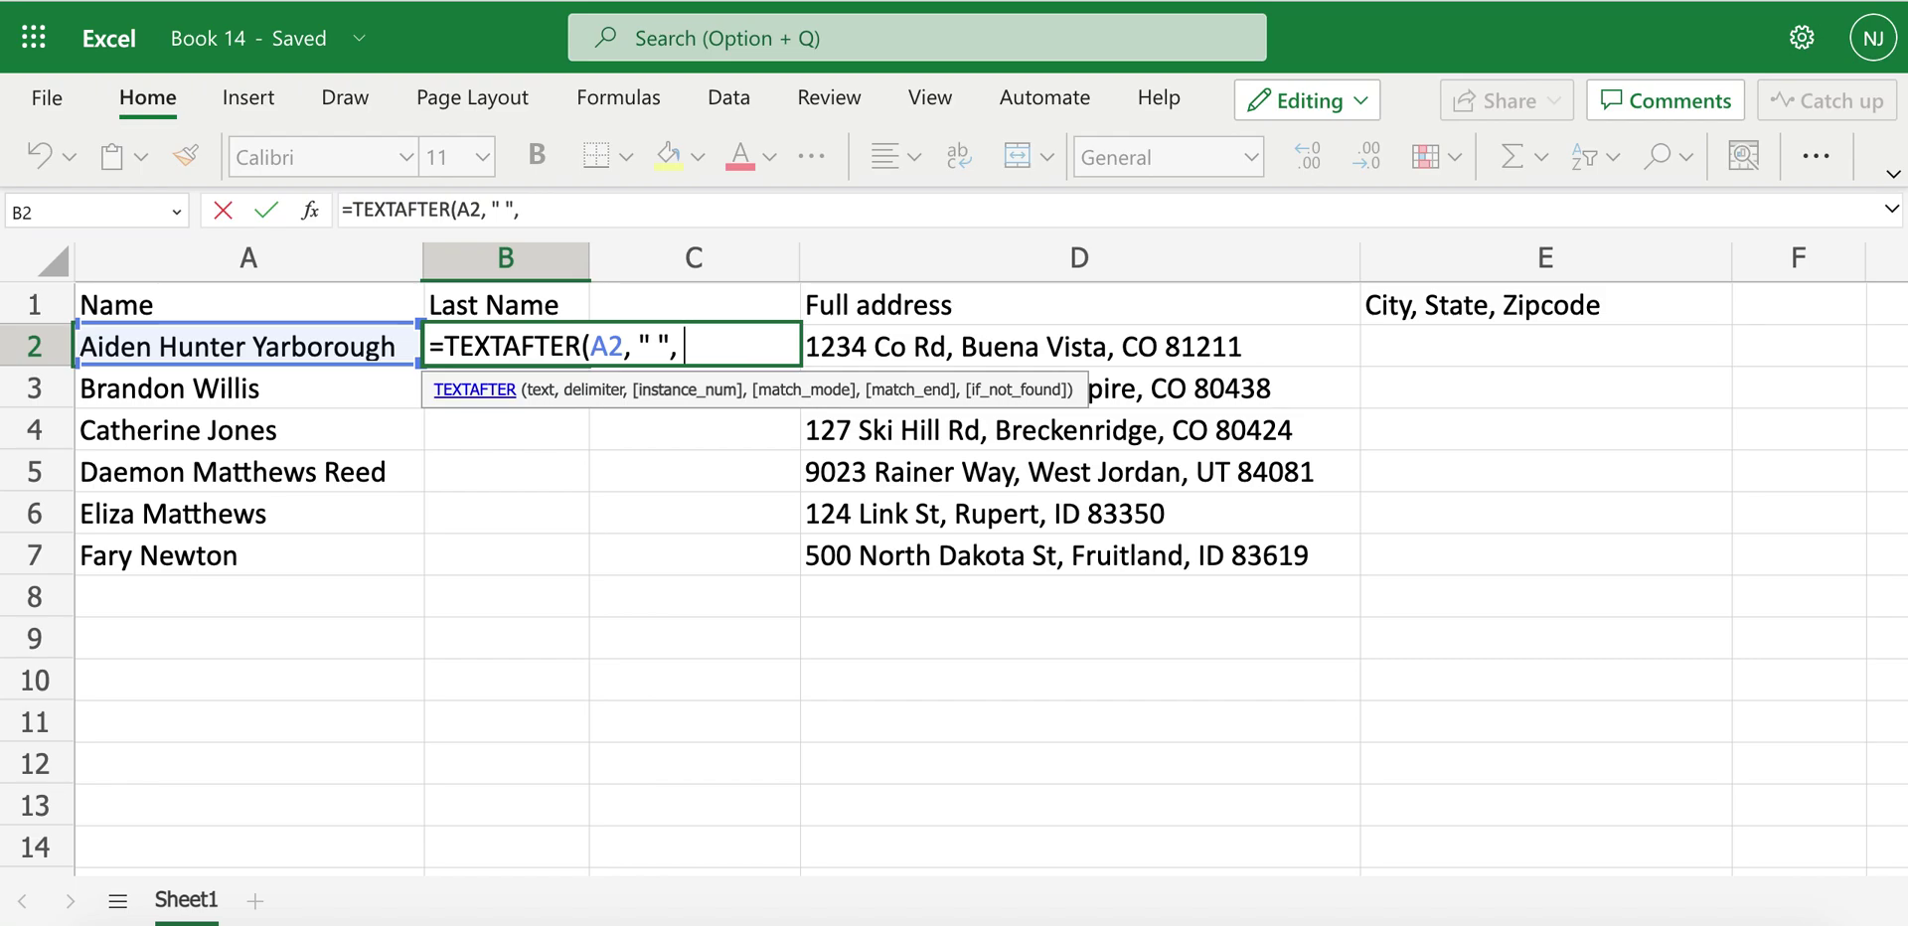
pyautogui.write(' )')
pyautogui.press('Return')
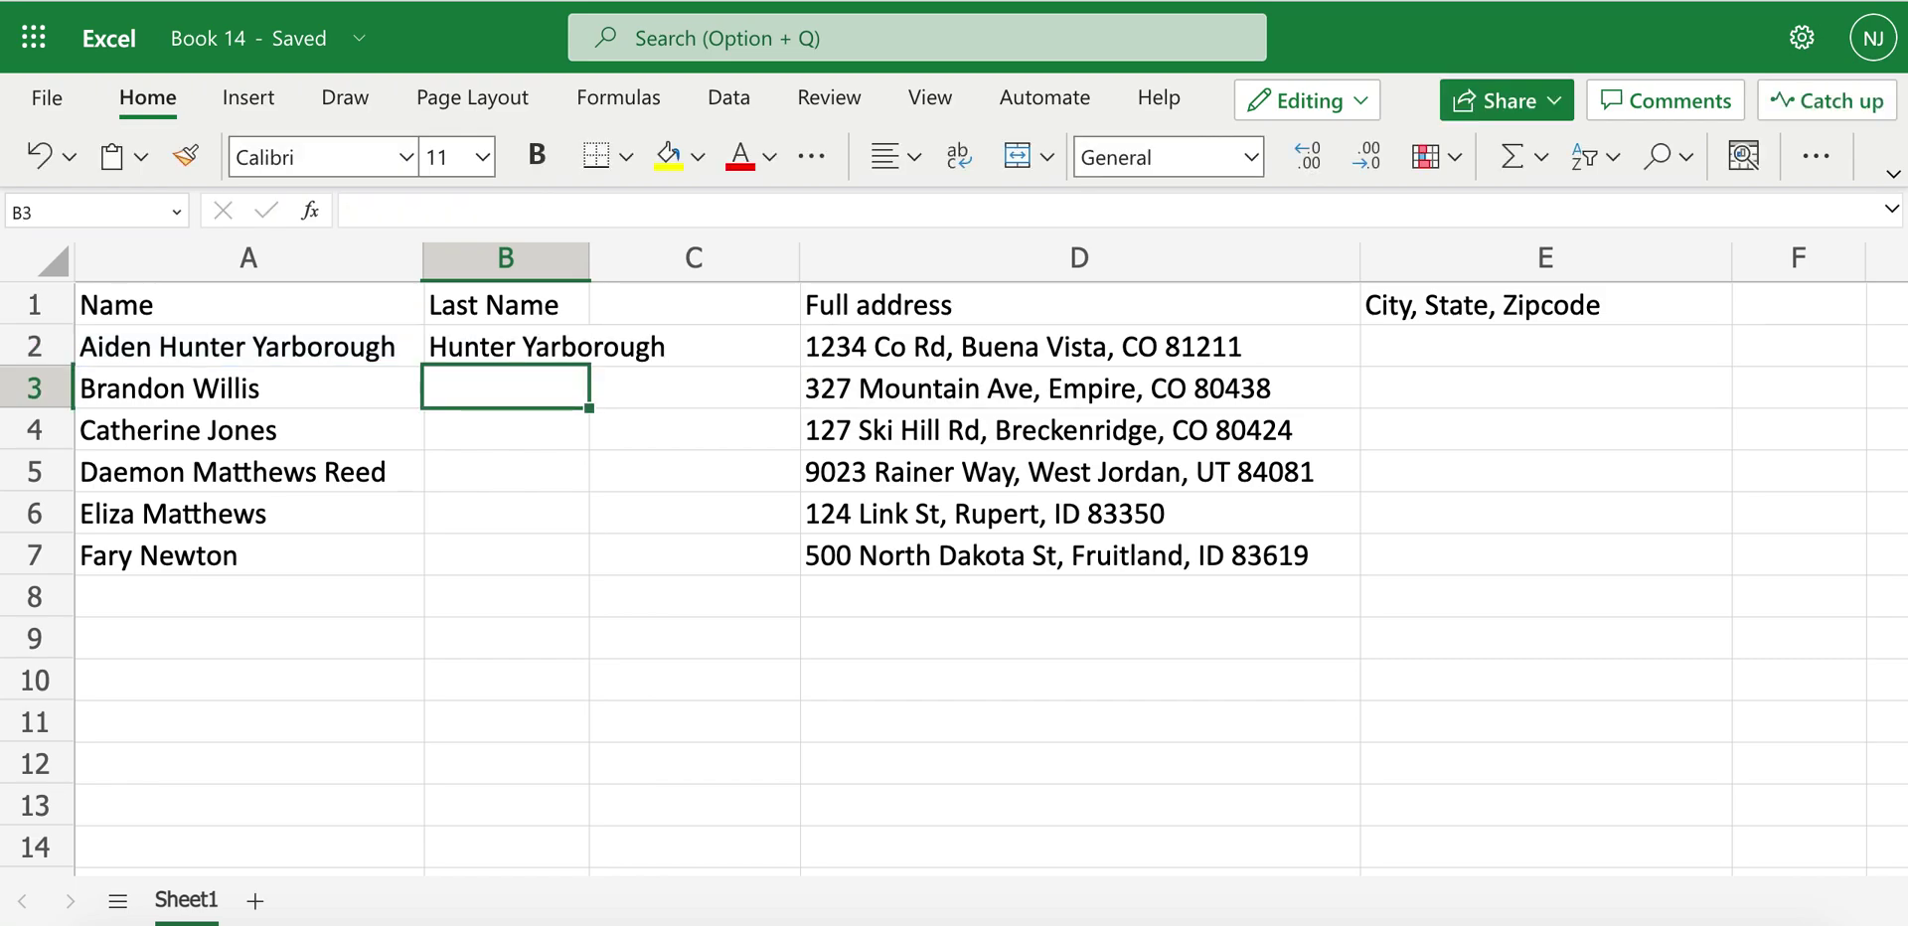
# Step: Add -1 as the instance number in B2, making the formula =TEXTAFTER(A2, " ", -1)
pyautogui.click(236, 350)
pyautogui.click(552, 340)
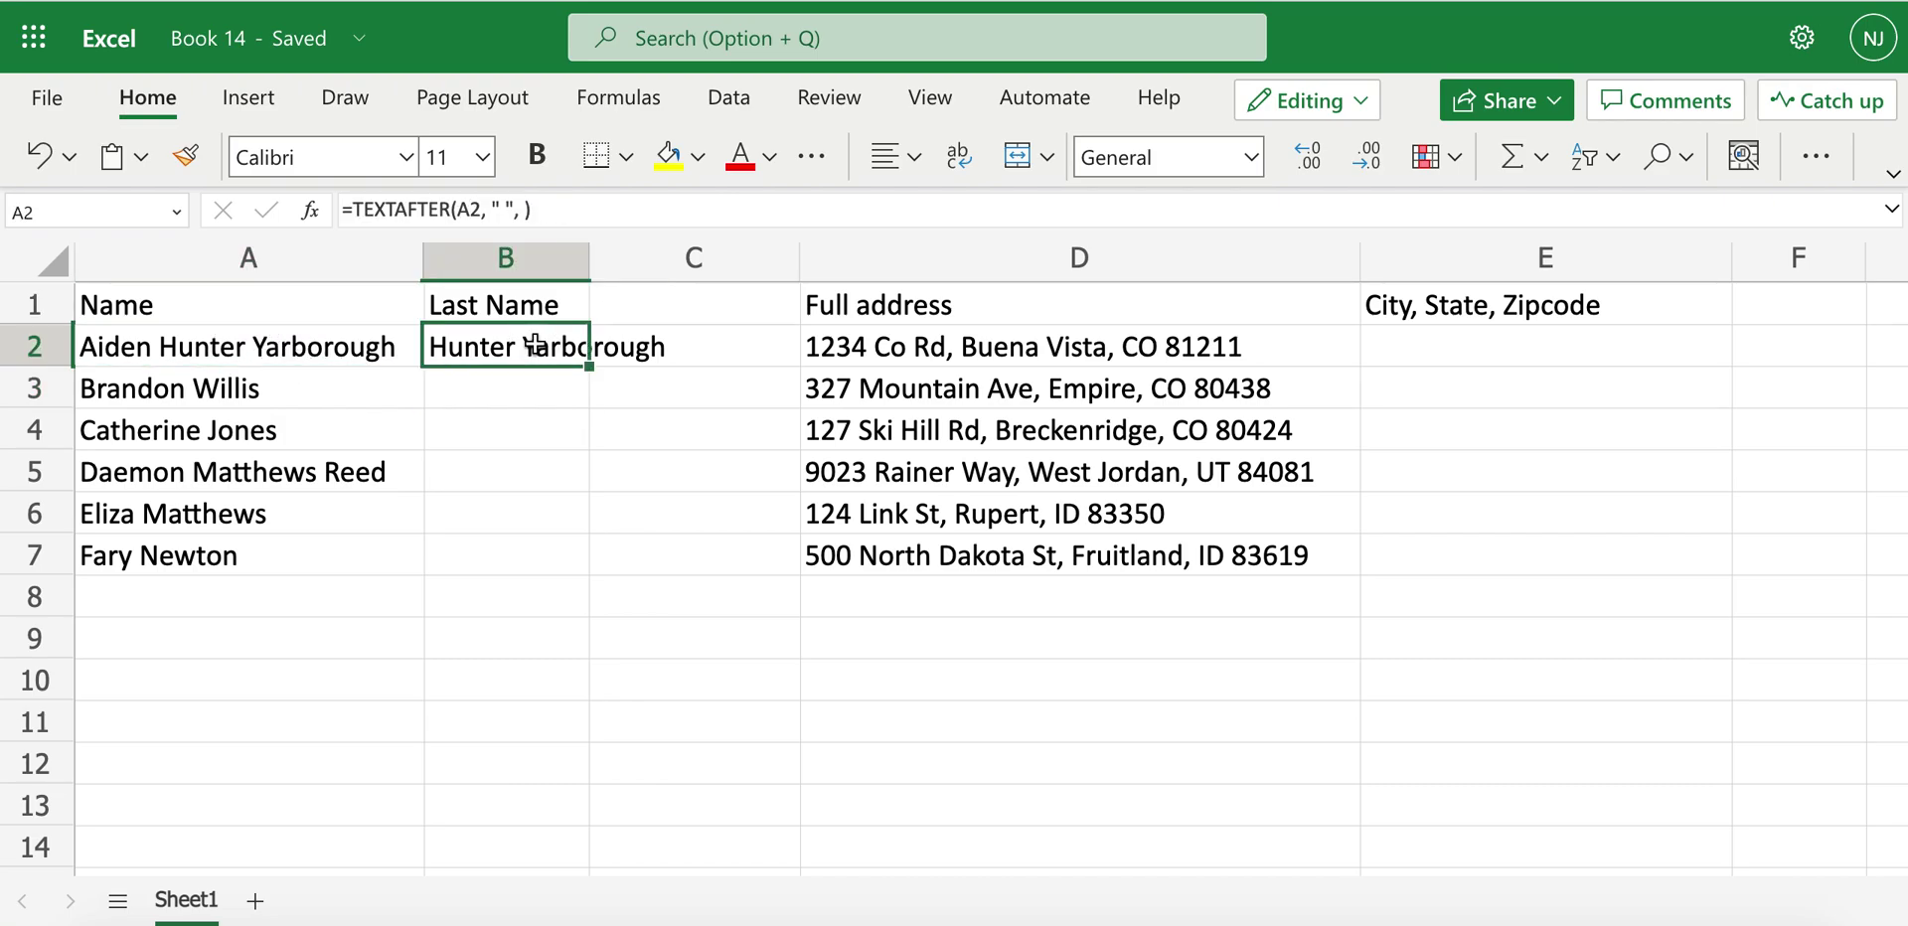
pyautogui.click(373, 355)
pyautogui.click(492, 353)
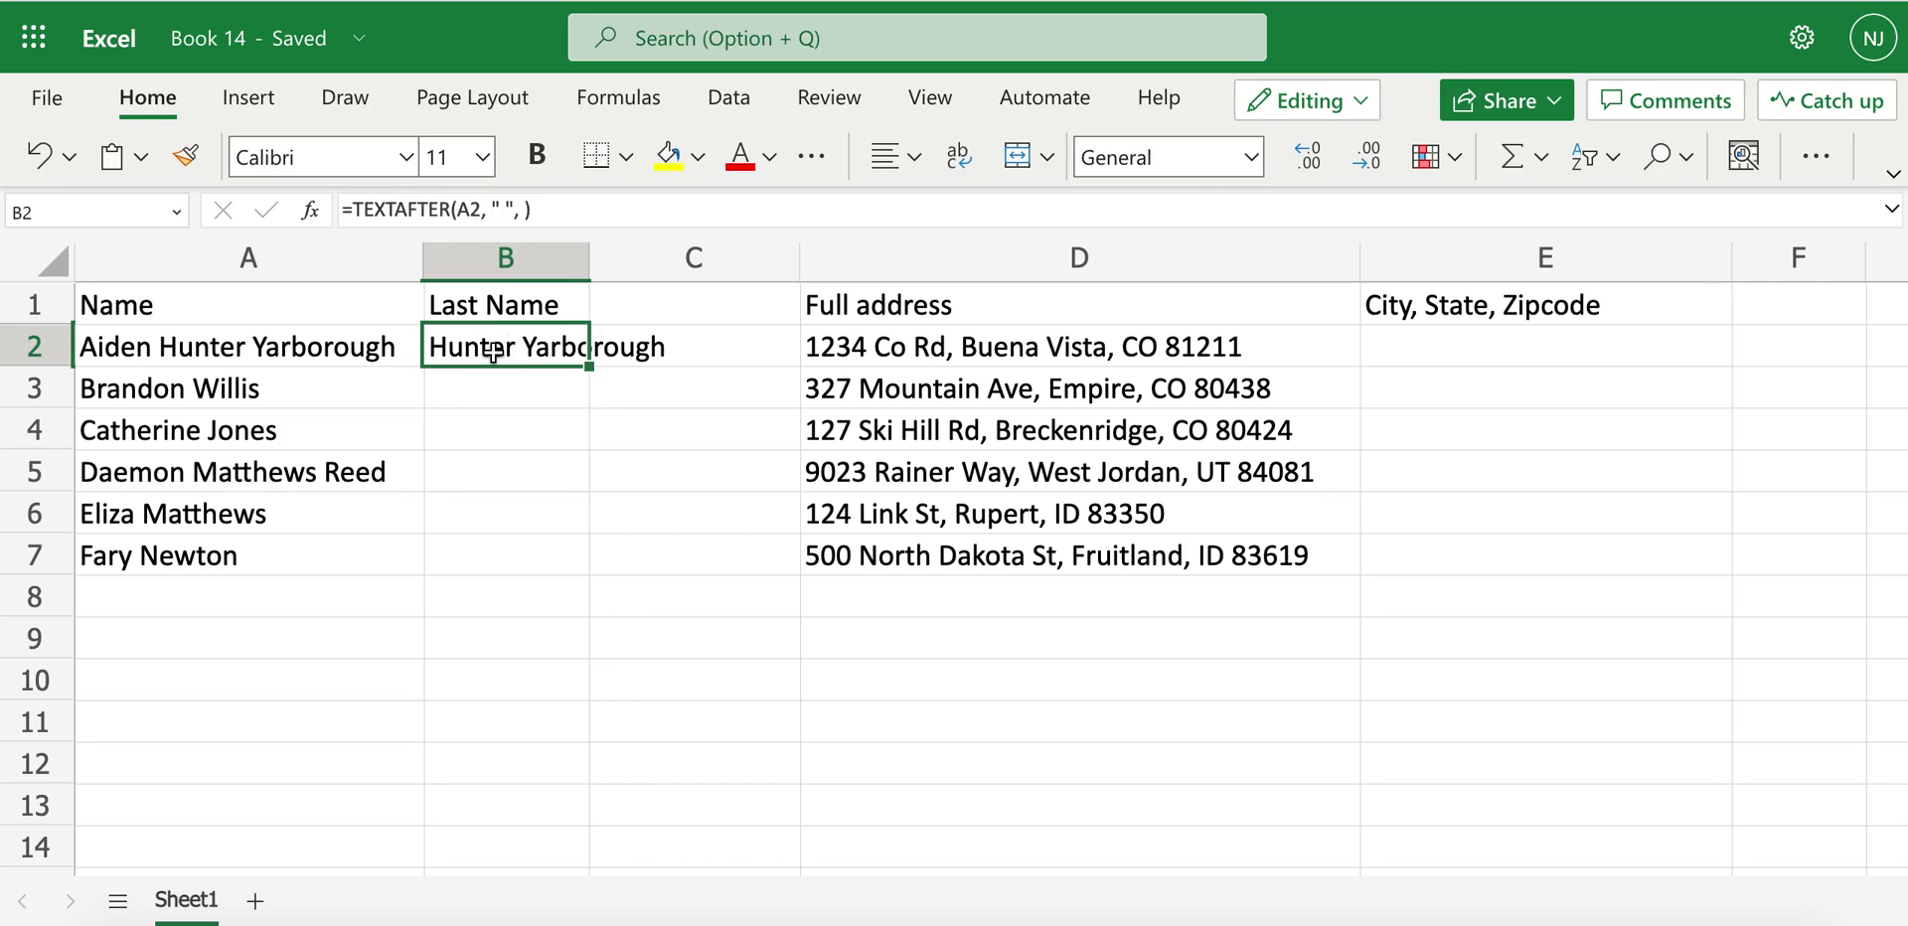
pyautogui.click(526, 209)
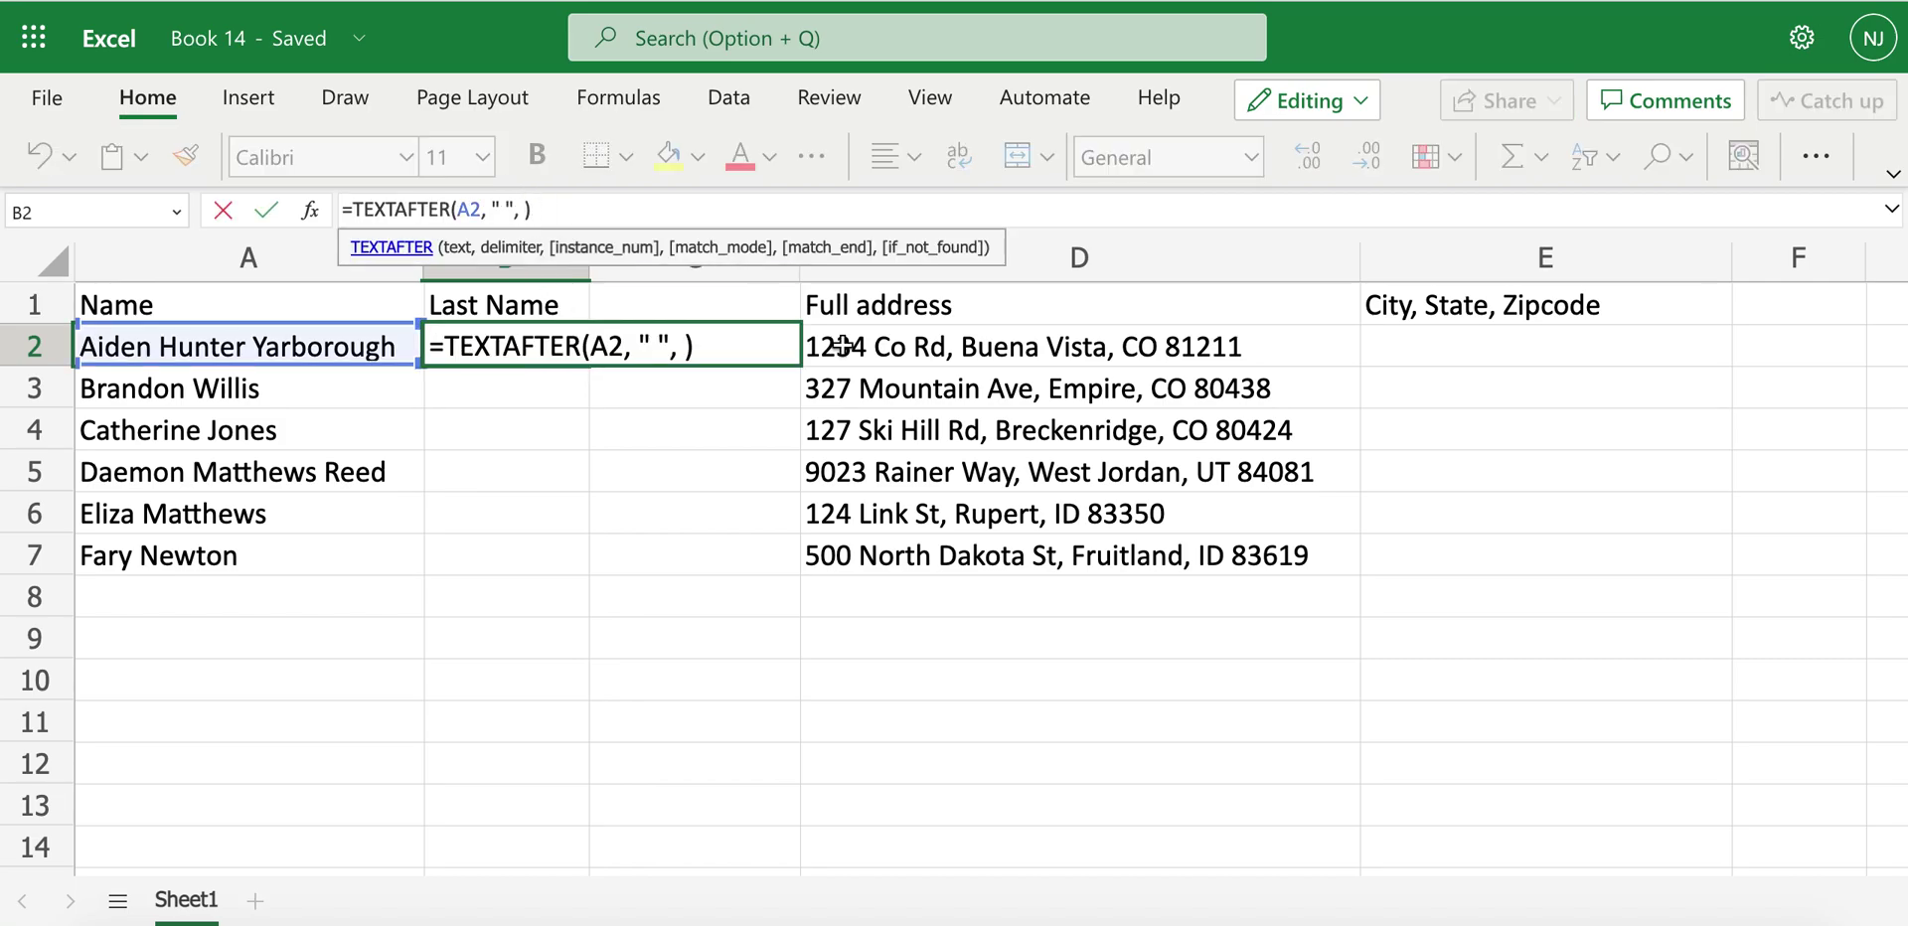
pyautogui.write('-1')
pyautogui.press('Return')
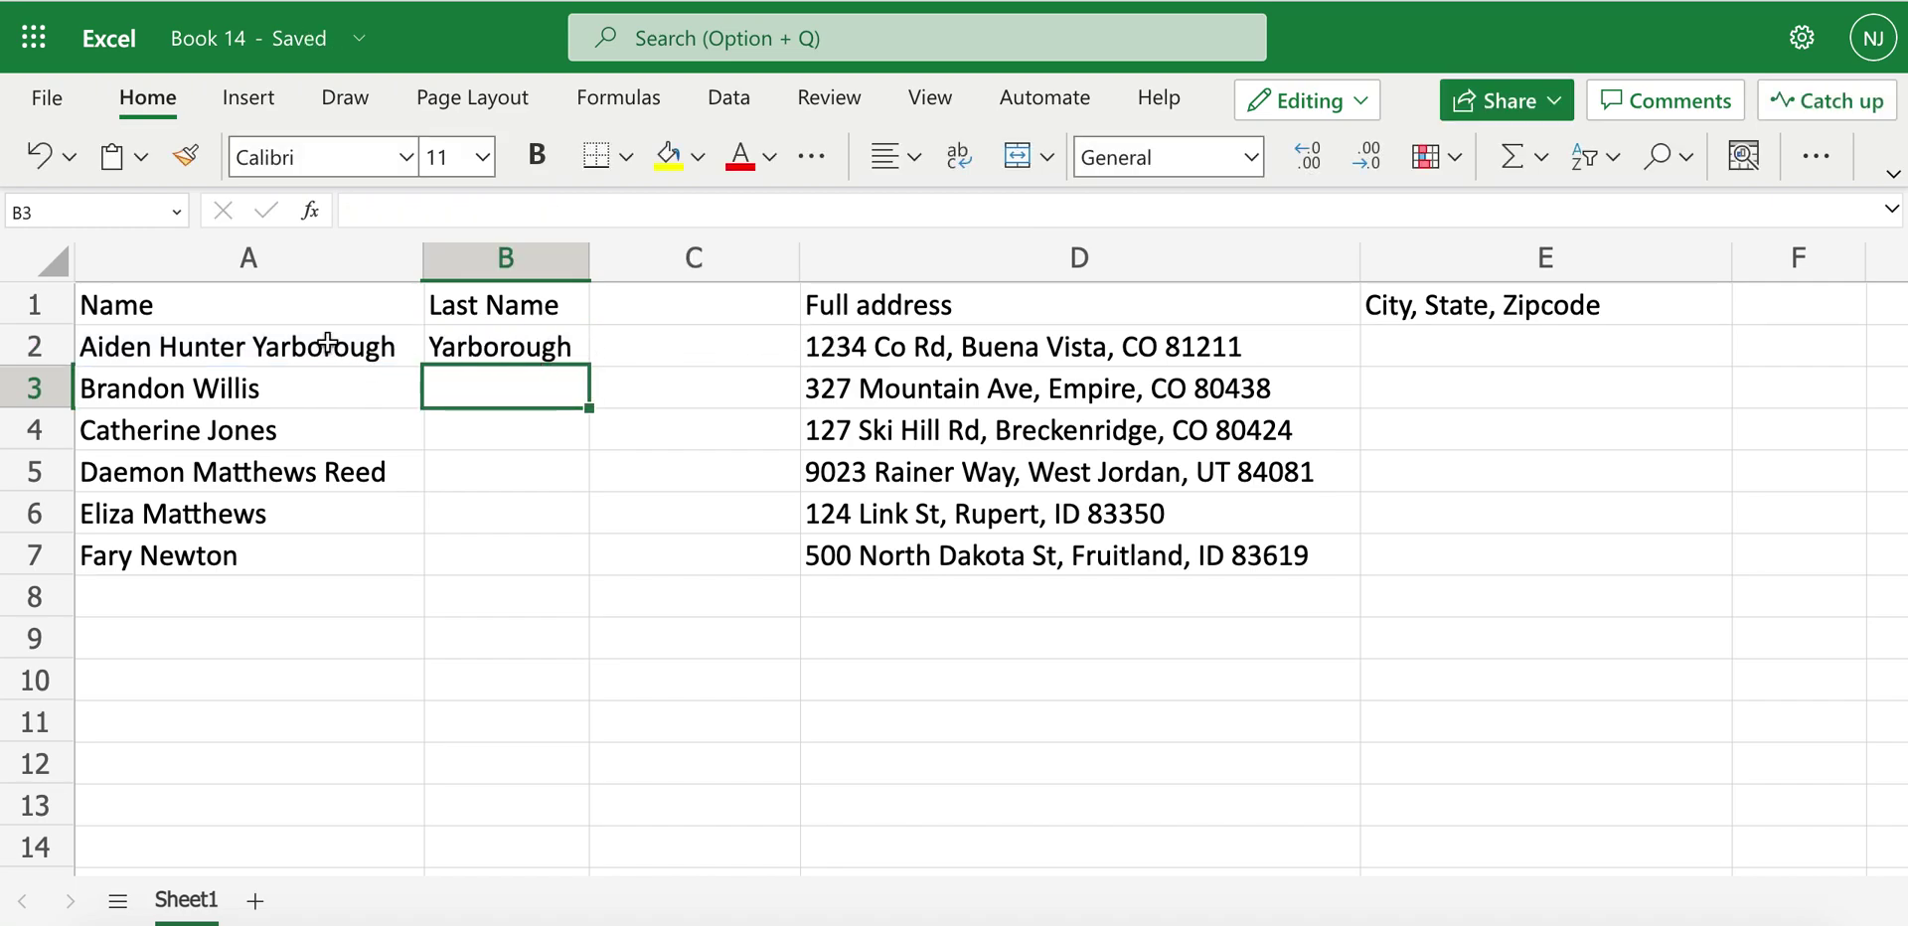
# Step: Fill the TEXTAFTER formula from B2 down through B7 to extract the last name for every row
pyautogui.moveTo(312, 343); pyautogui.dragTo(281, 548)
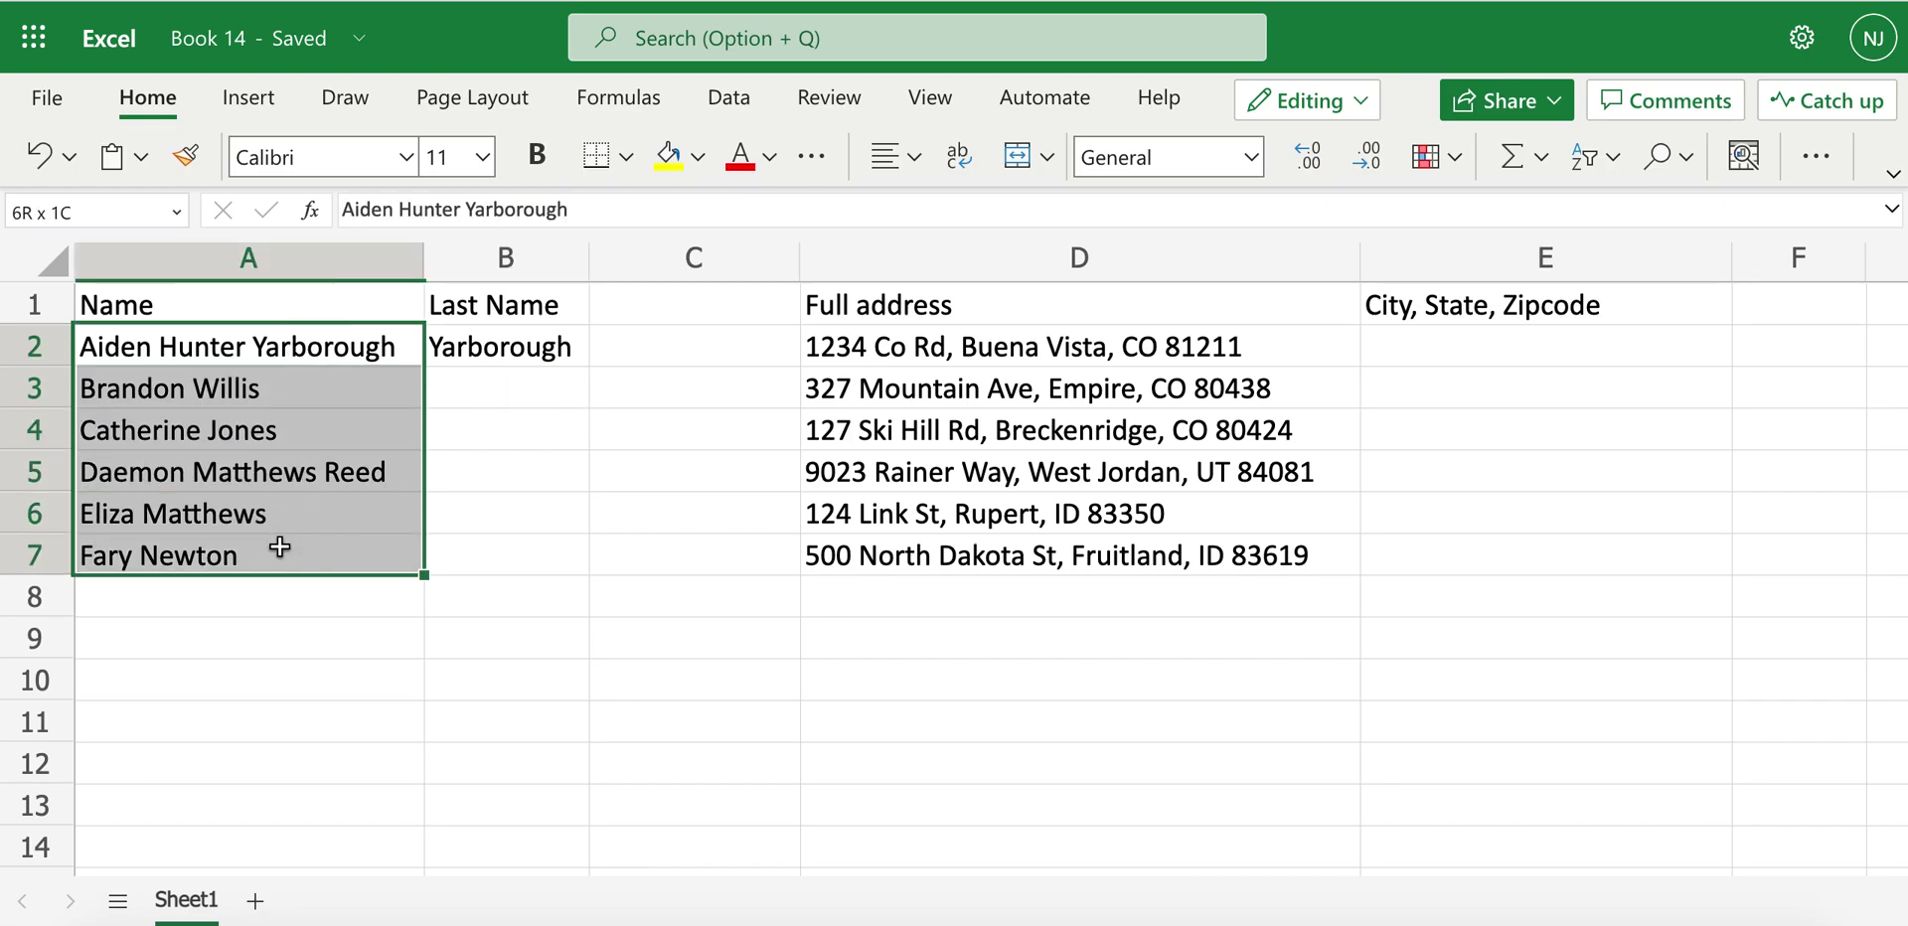
pyautogui.click(568, 353)
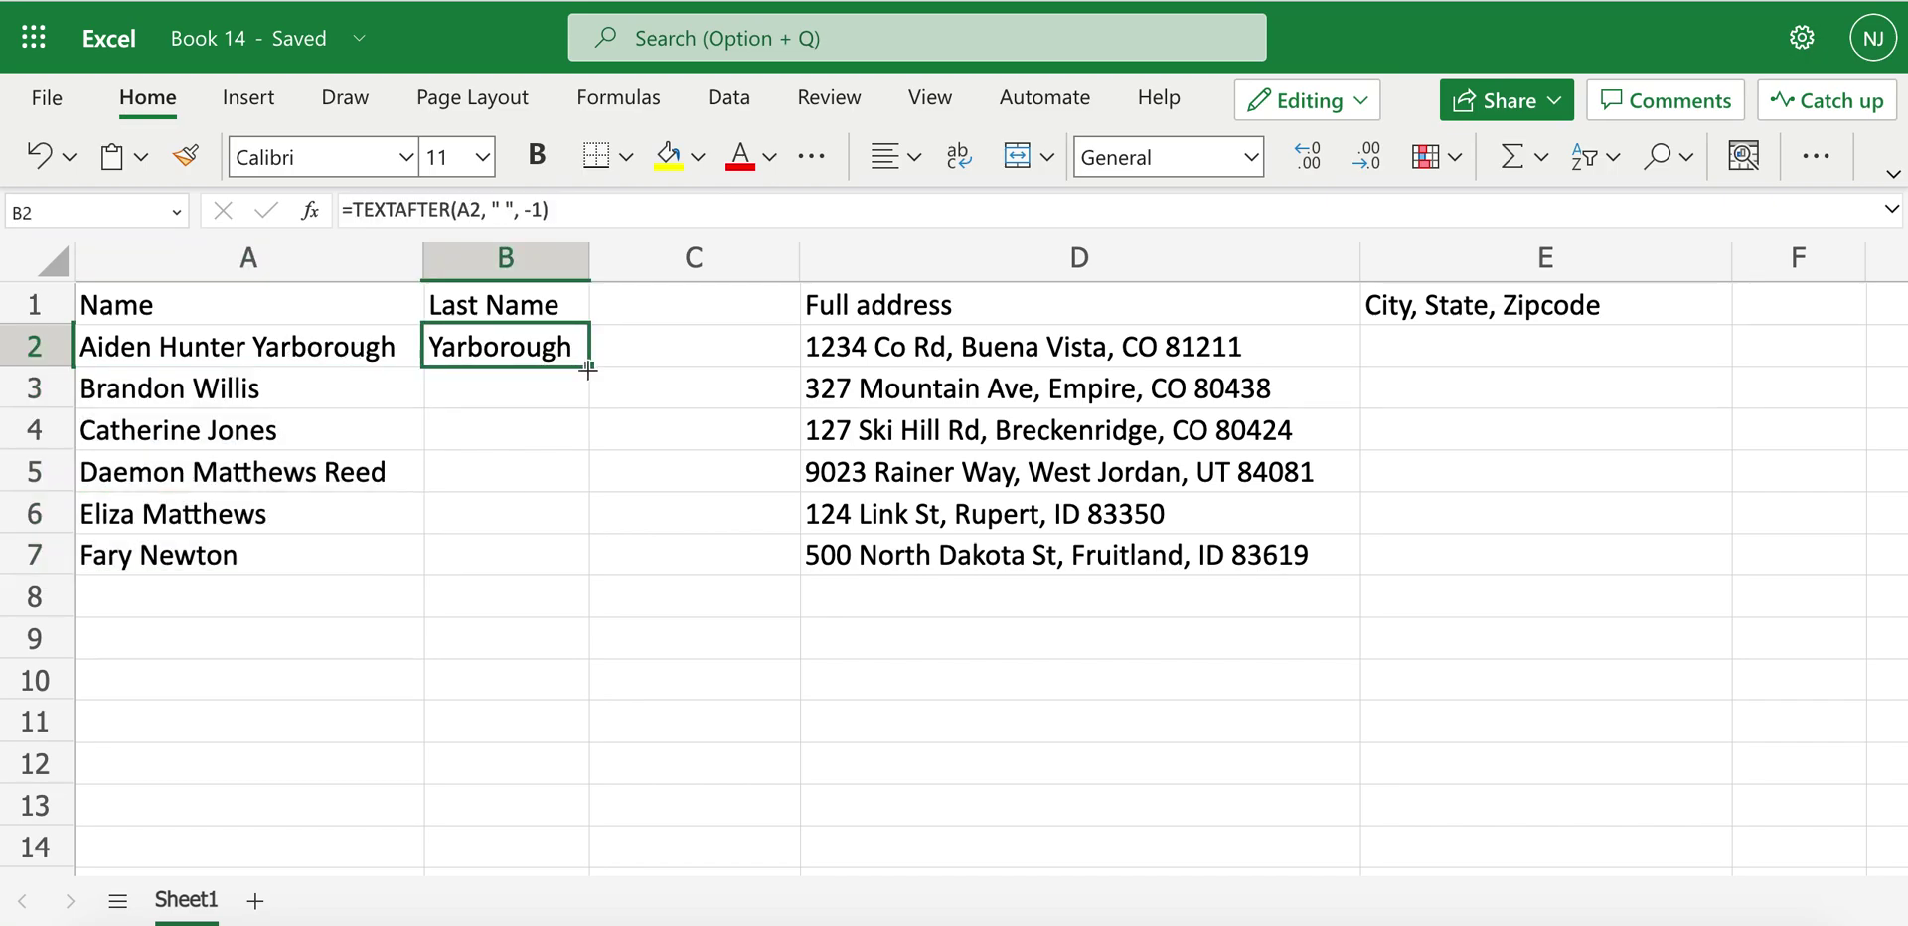
pyautogui.moveTo(588, 367); pyautogui.dragTo(596, 556)
pyautogui.click(701, 502)
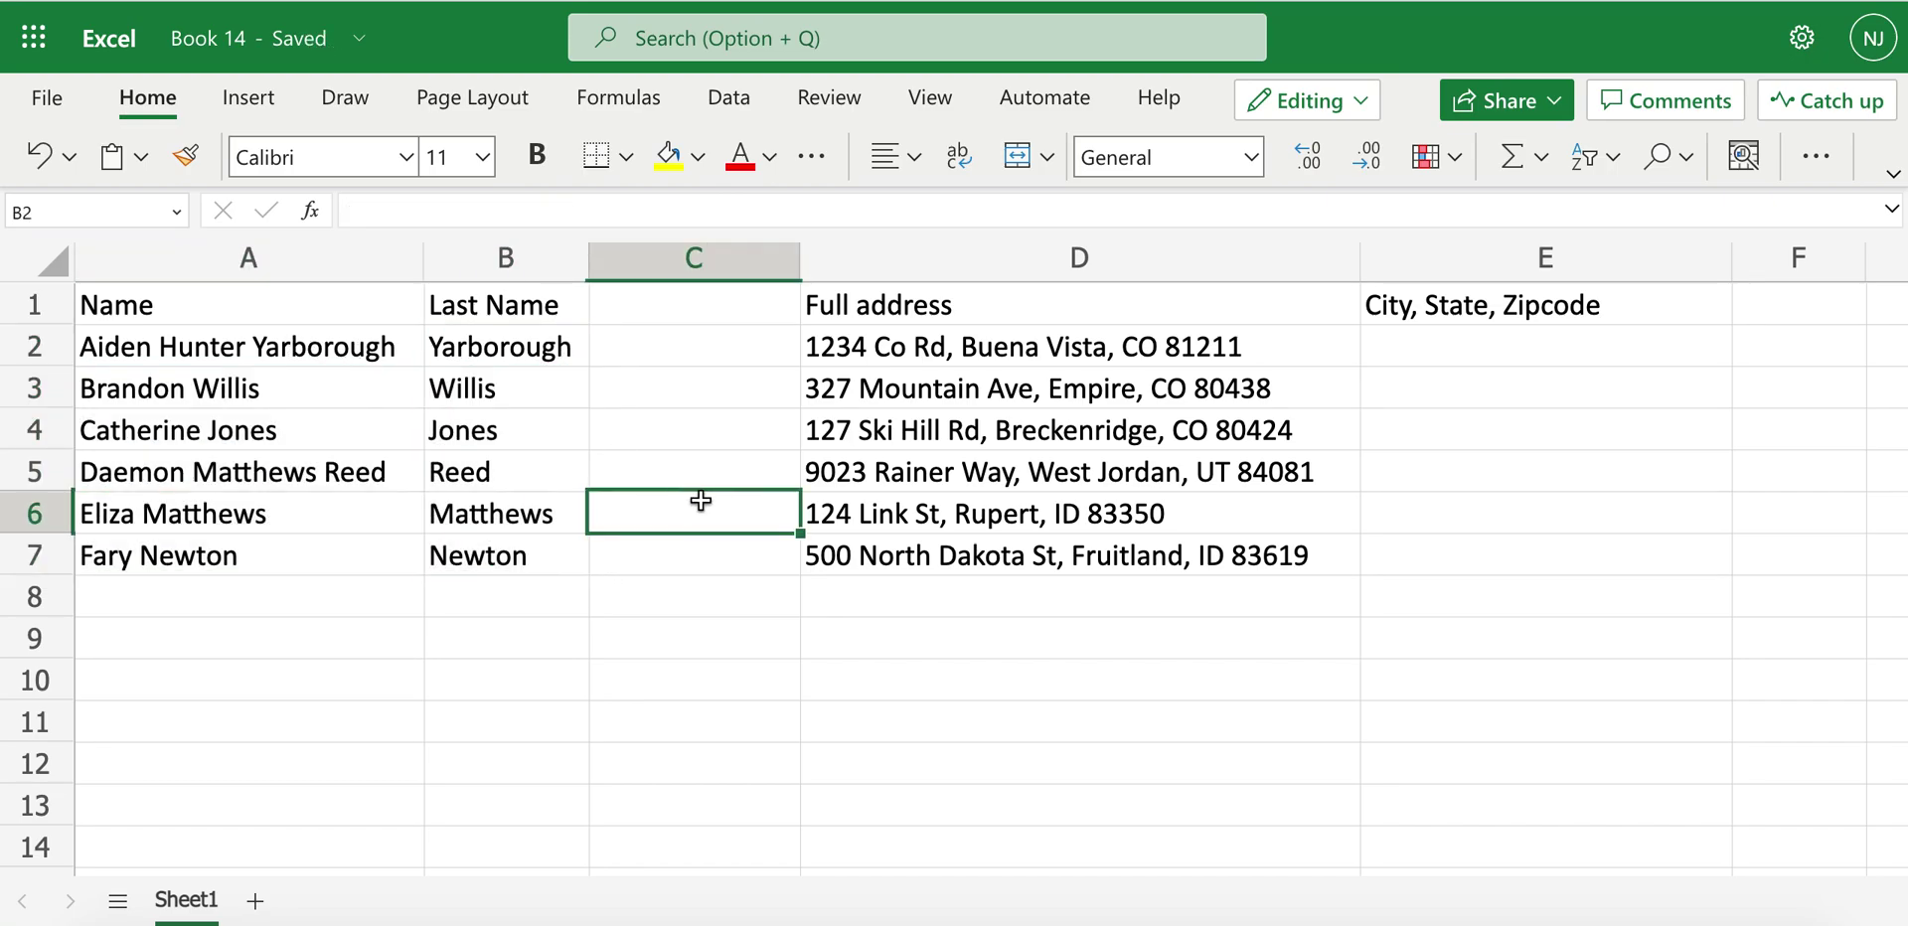
pyautogui.moveTo(475, 353); pyautogui.dragTo(467, 550)
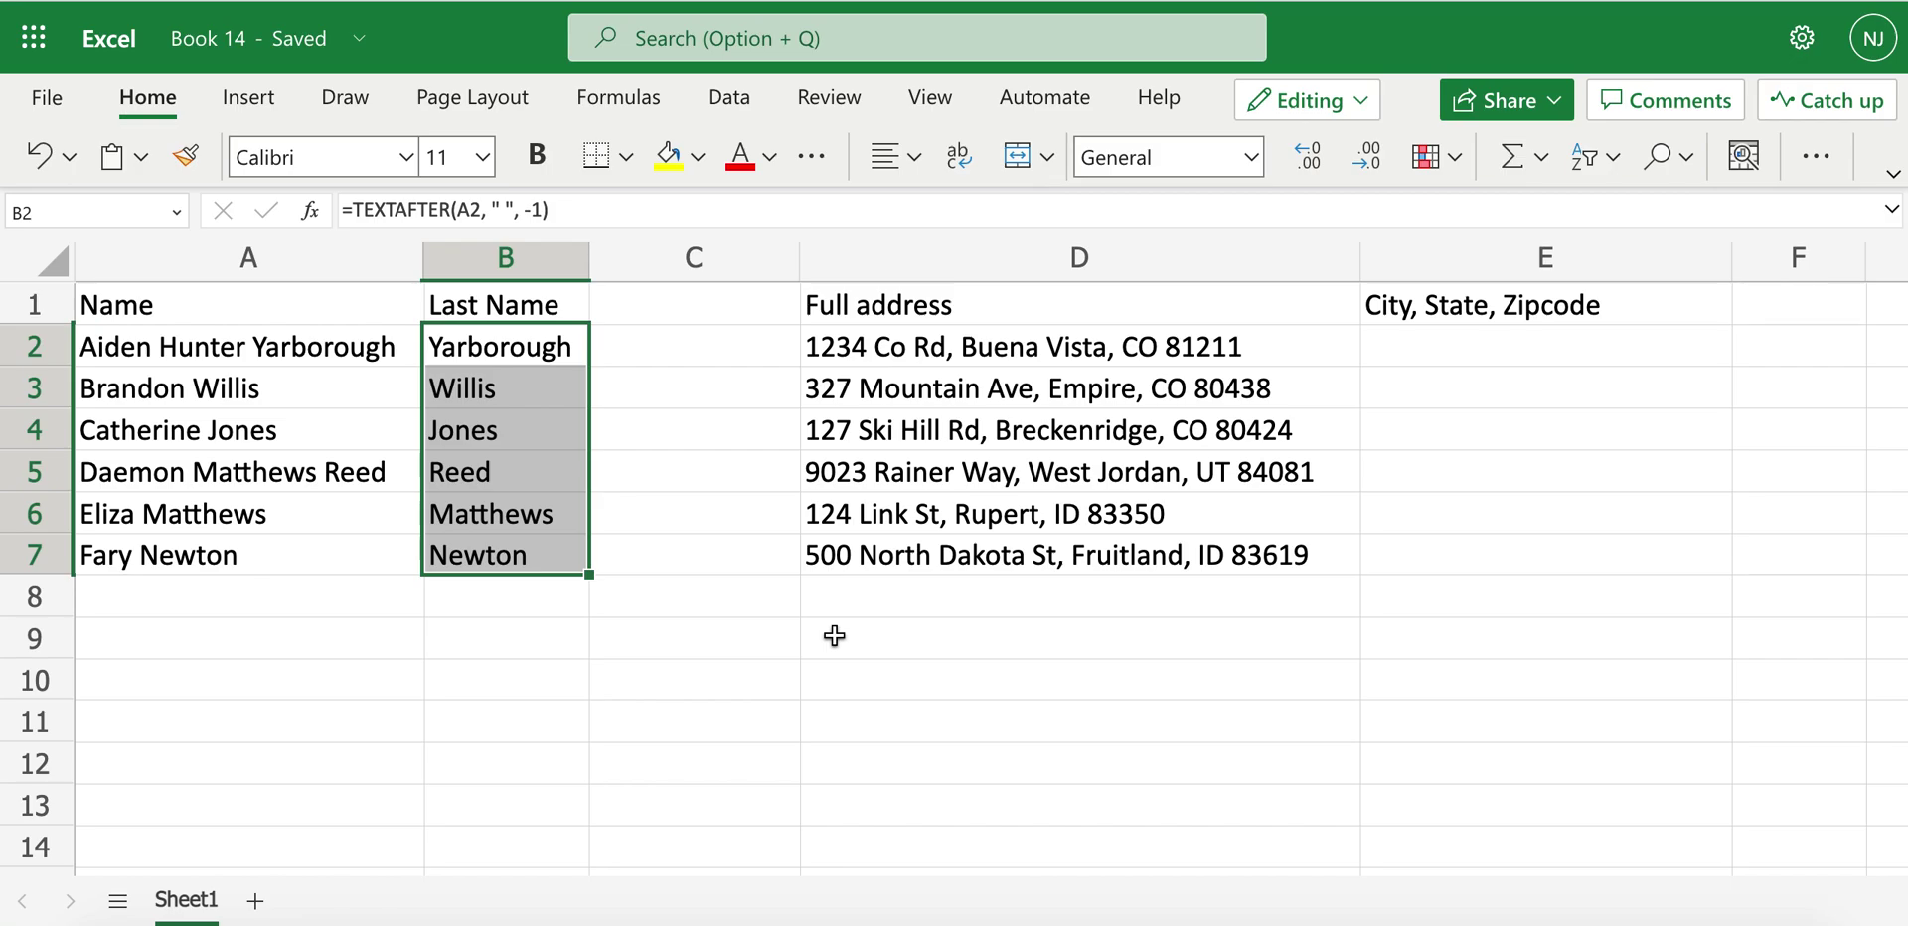
pyautogui.click(1195, 663)
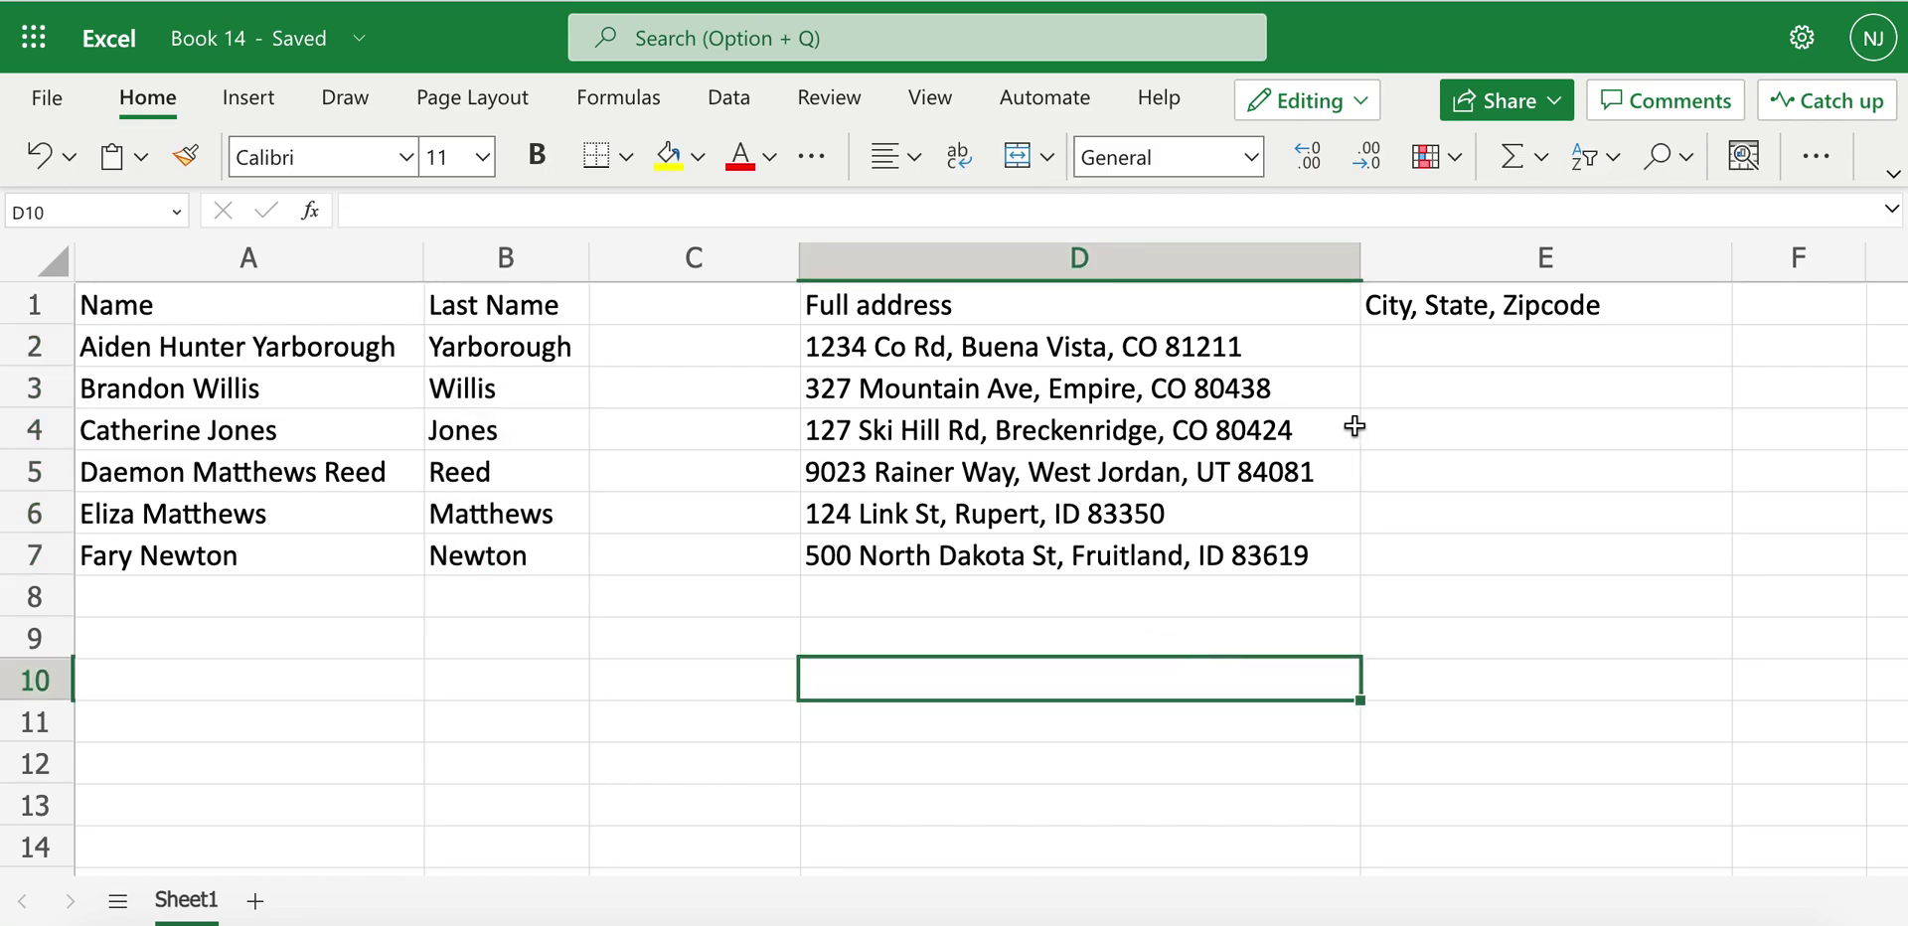
pyautogui.click(1404, 359)
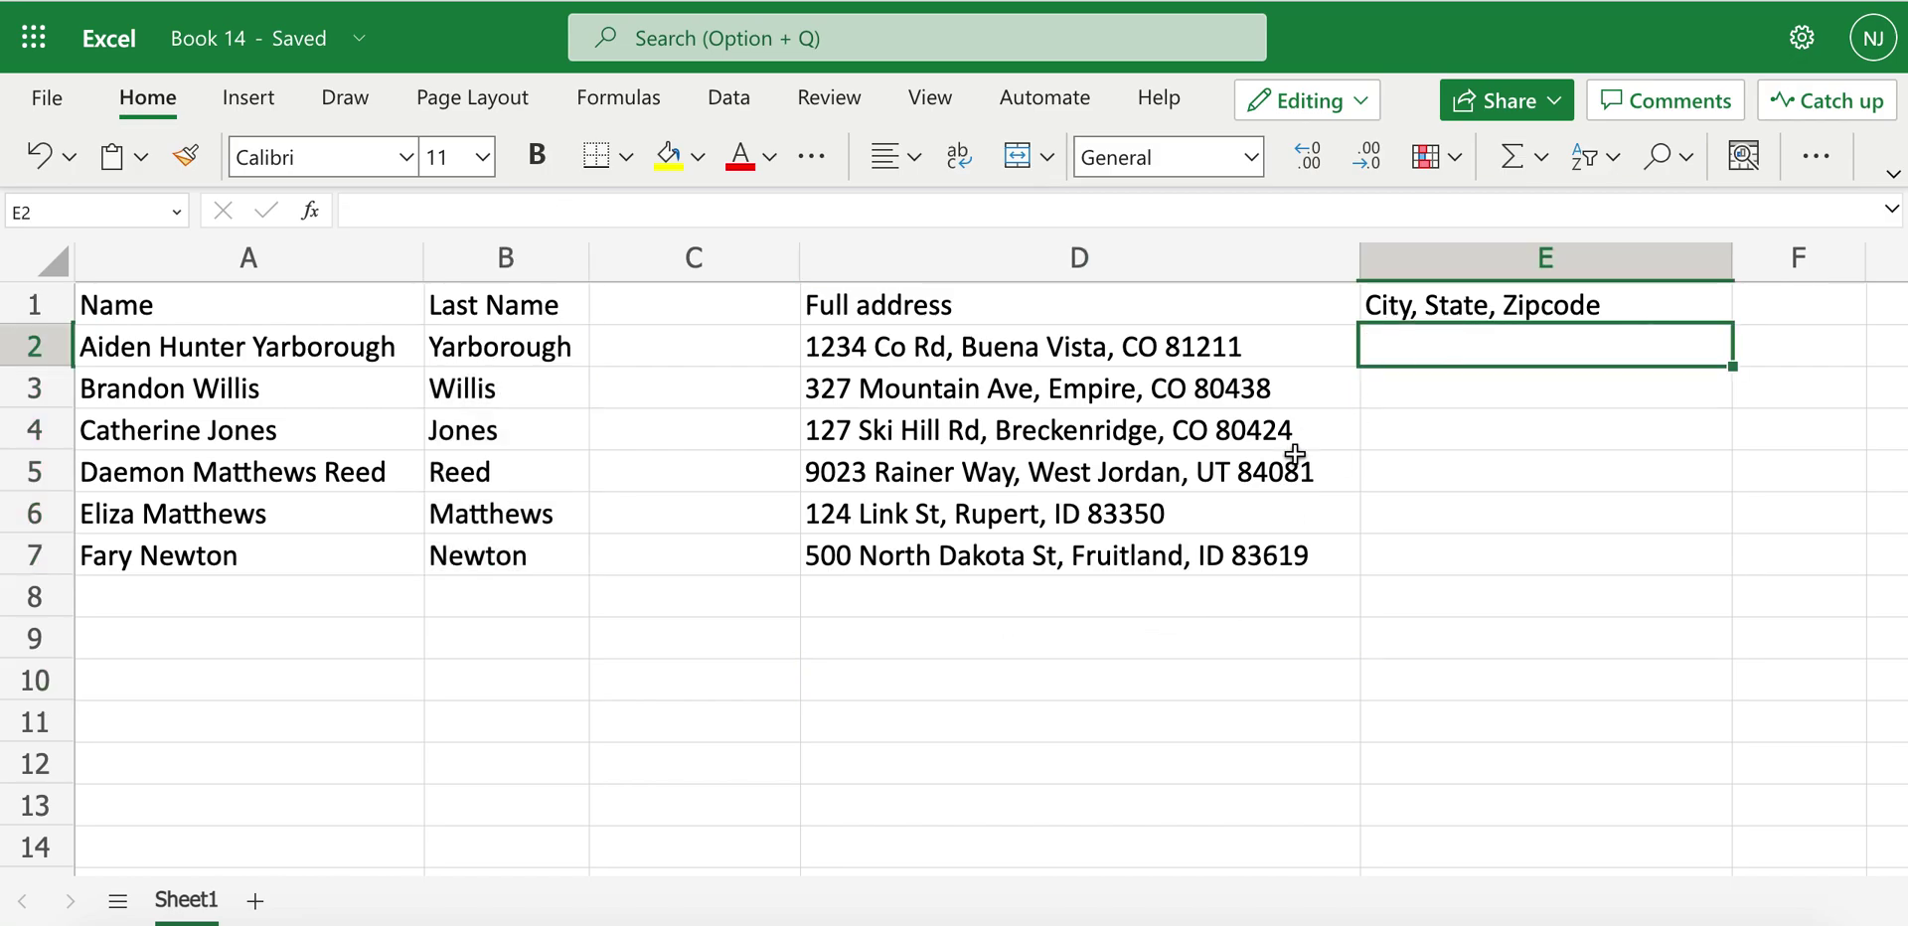
pyautogui.click(1153, 353)
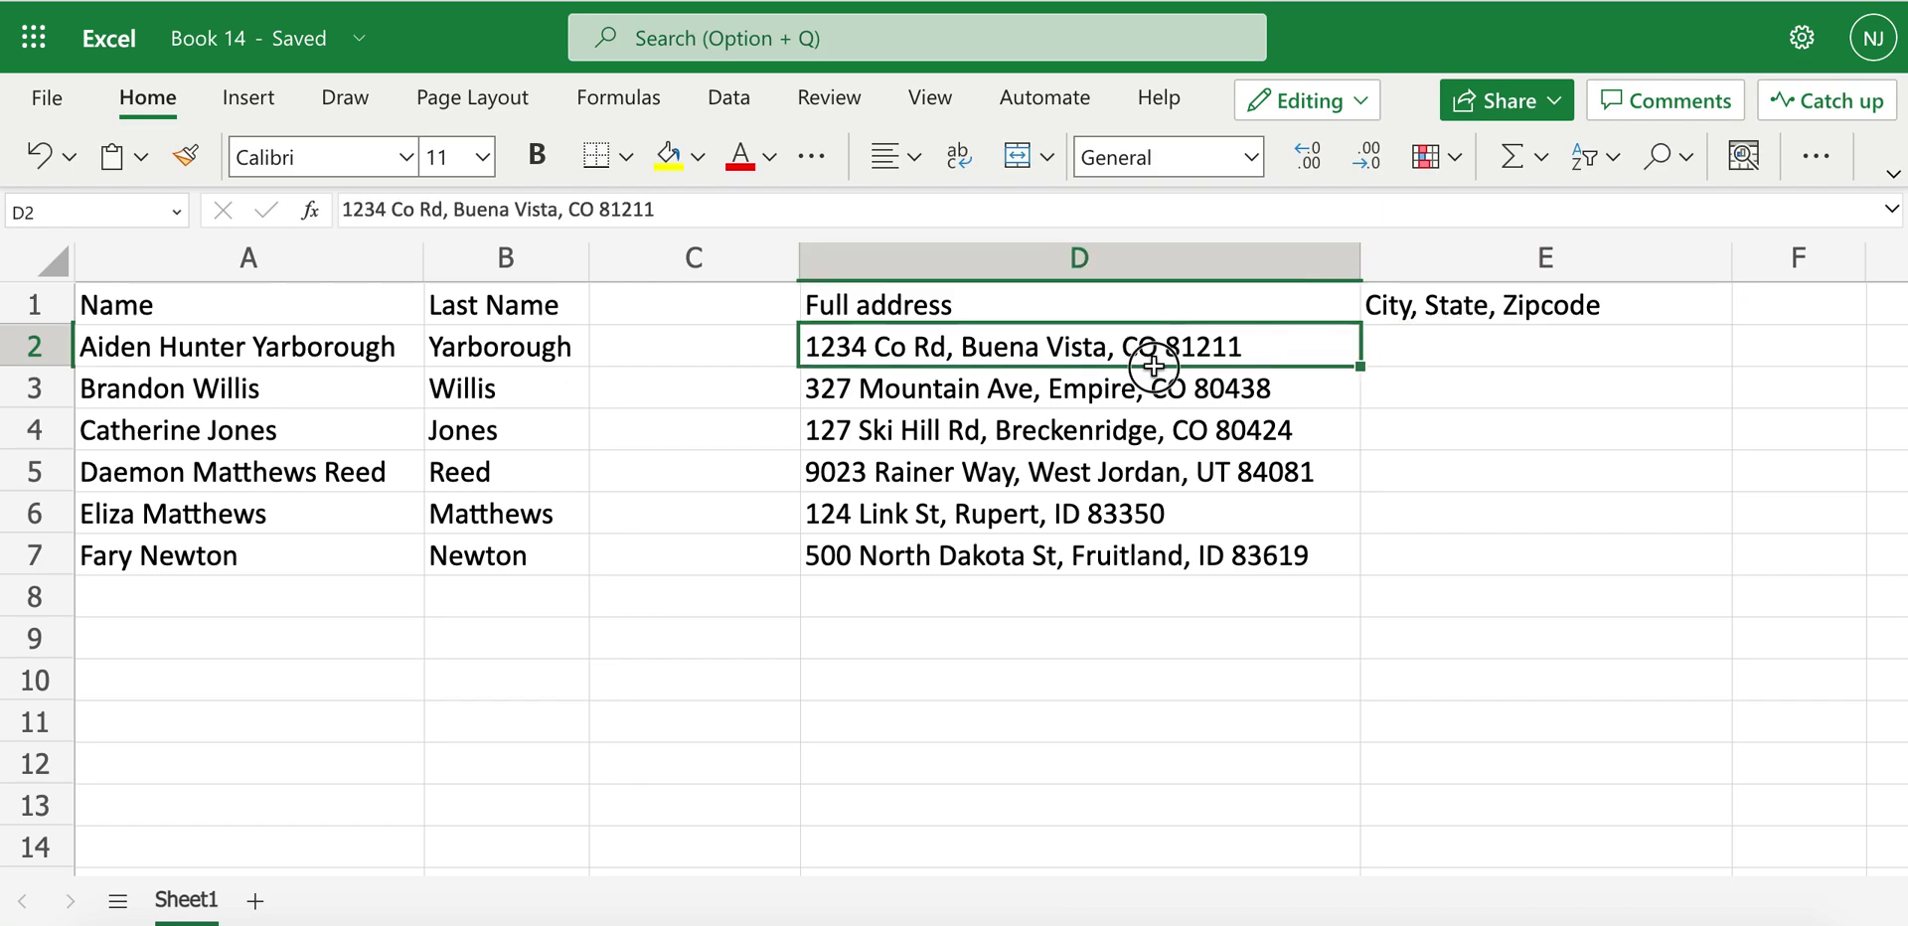
pyautogui.moveTo(1153, 353); pyautogui.dragTo(1154, 558)
pyautogui.click(1419, 508)
# Step: Enter the formula =TEXTAFTER(D2, ", ", ) in cell E2 to extract the city, state and zipcode from the full address
pyautogui.click(1447, 331)
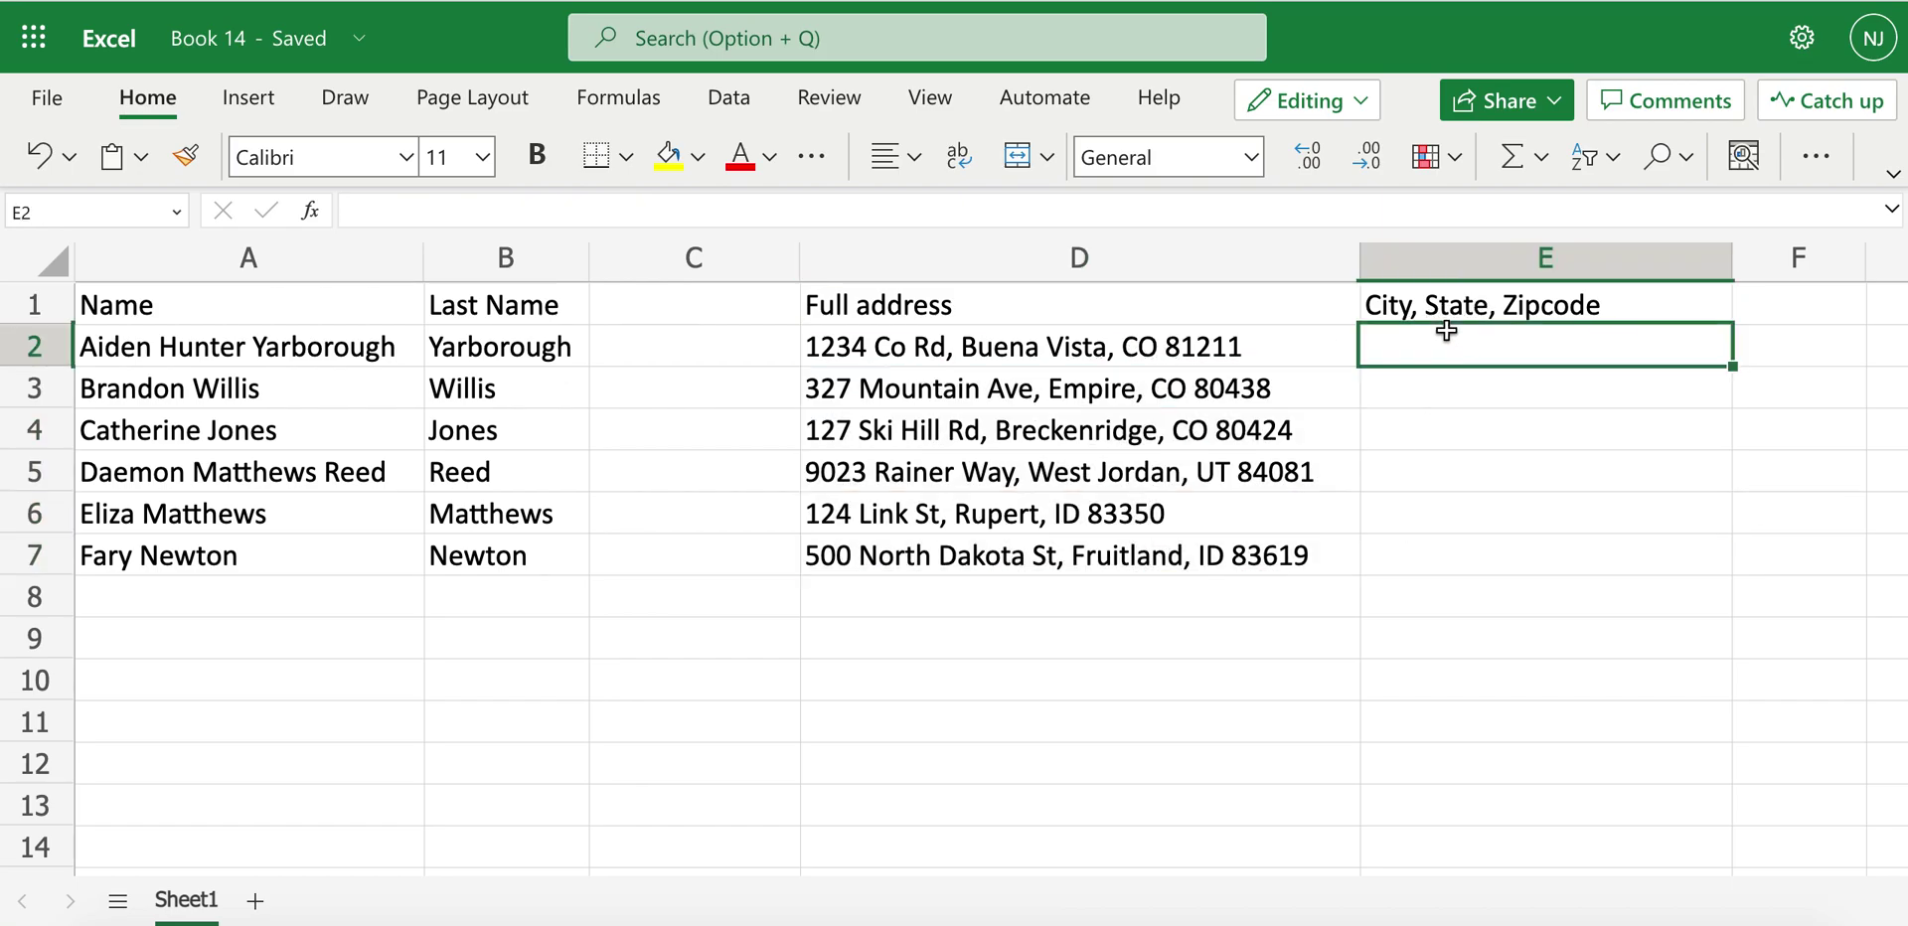
pyautogui.write('=text')
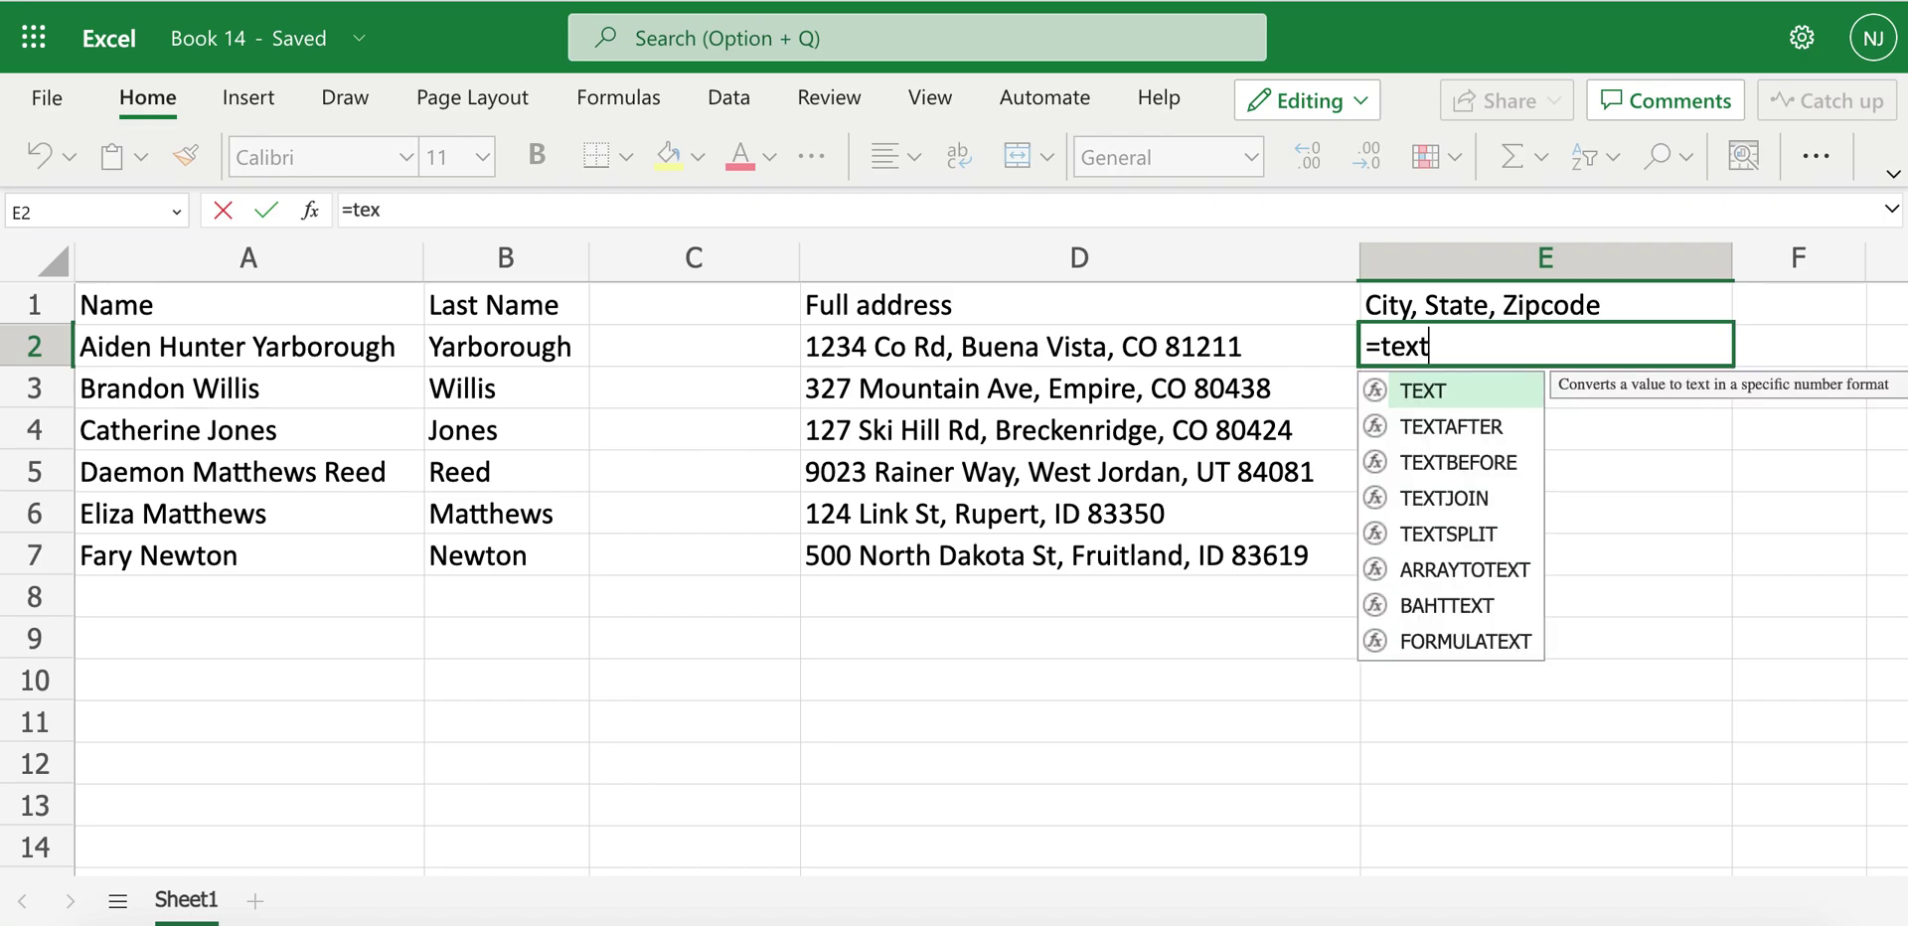
pyautogui.write('afete')
pyautogui.press('BackSpace')
pyautogui.press('BackSpace')
pyautogui.press('BackSpace')
pyautogui.write('te')
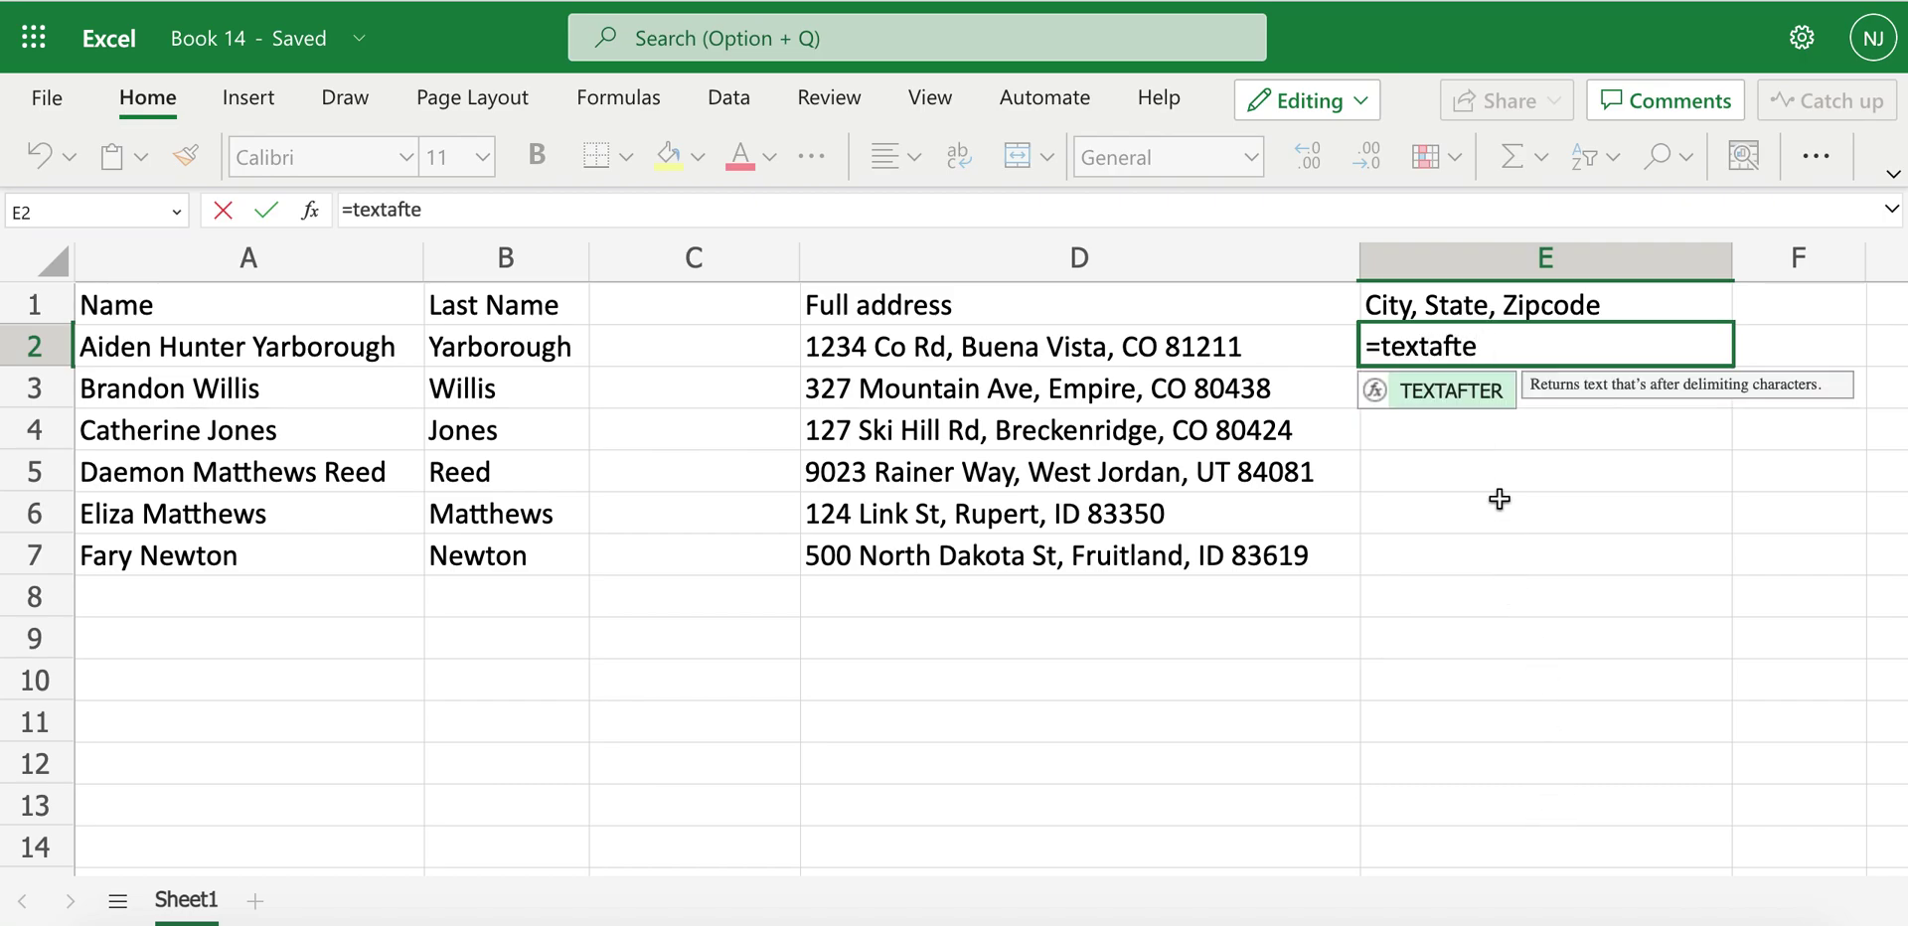
pyautogui.click(1459, 390)
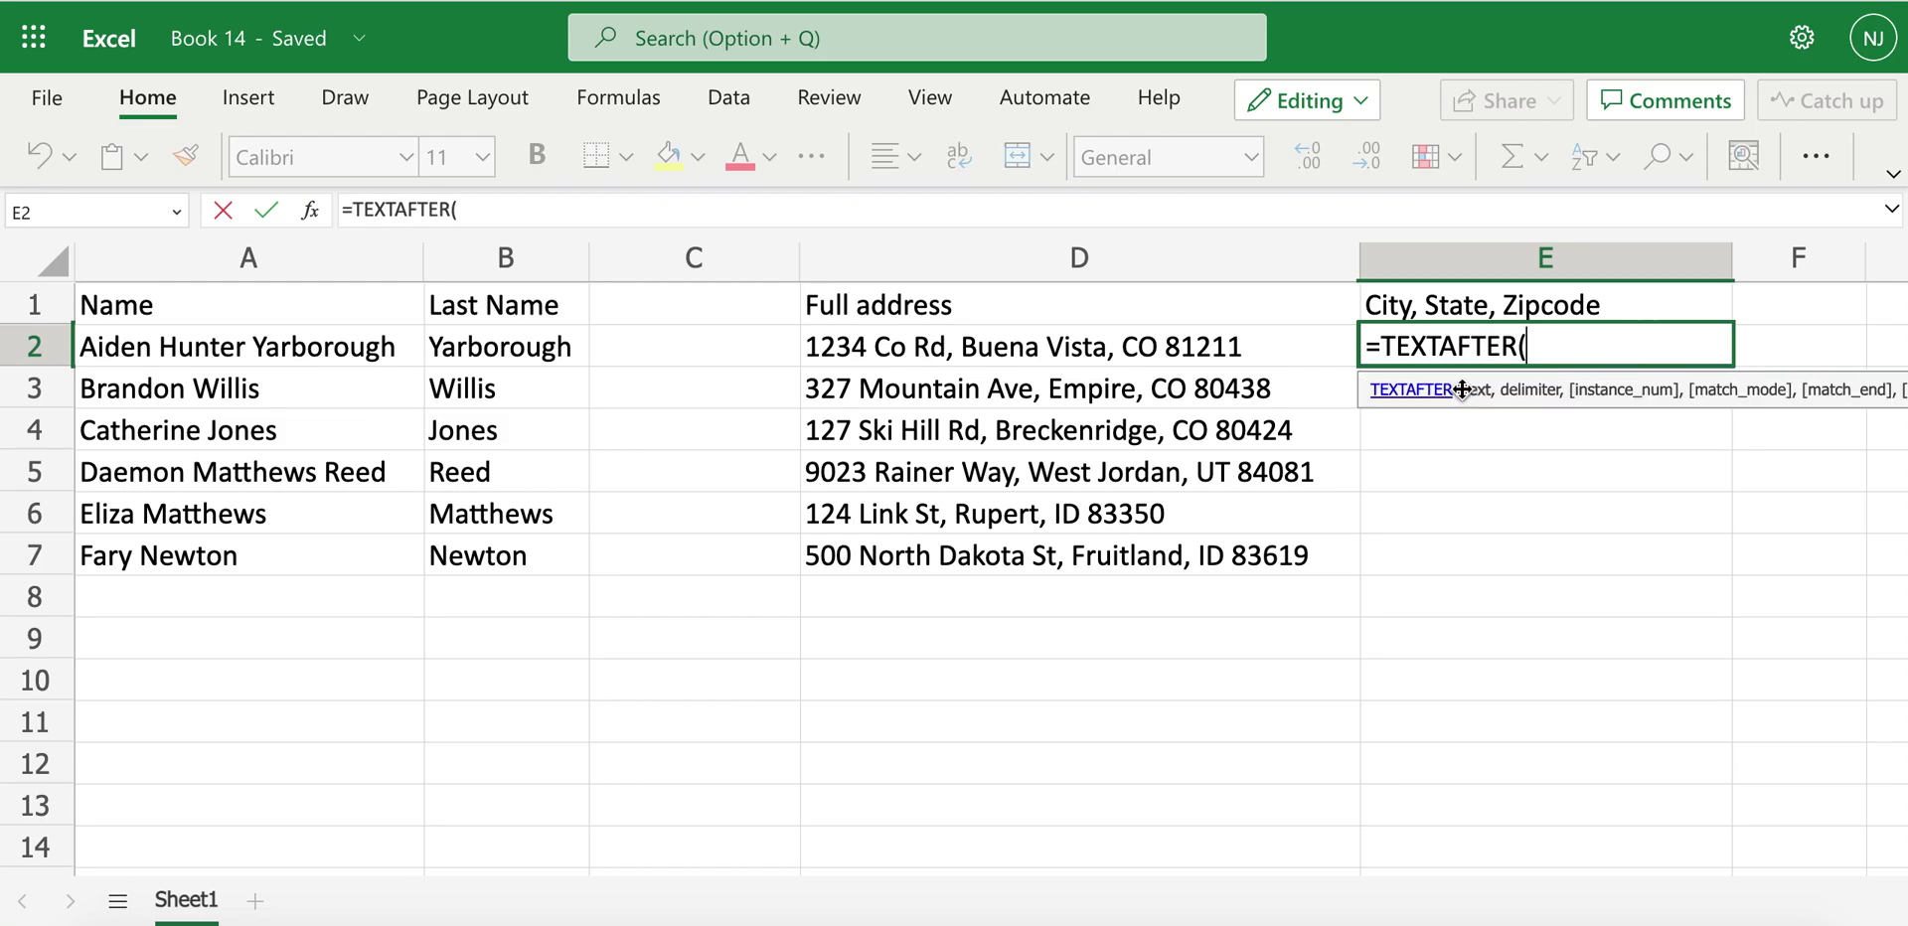
pyautogui.click(979, 353)
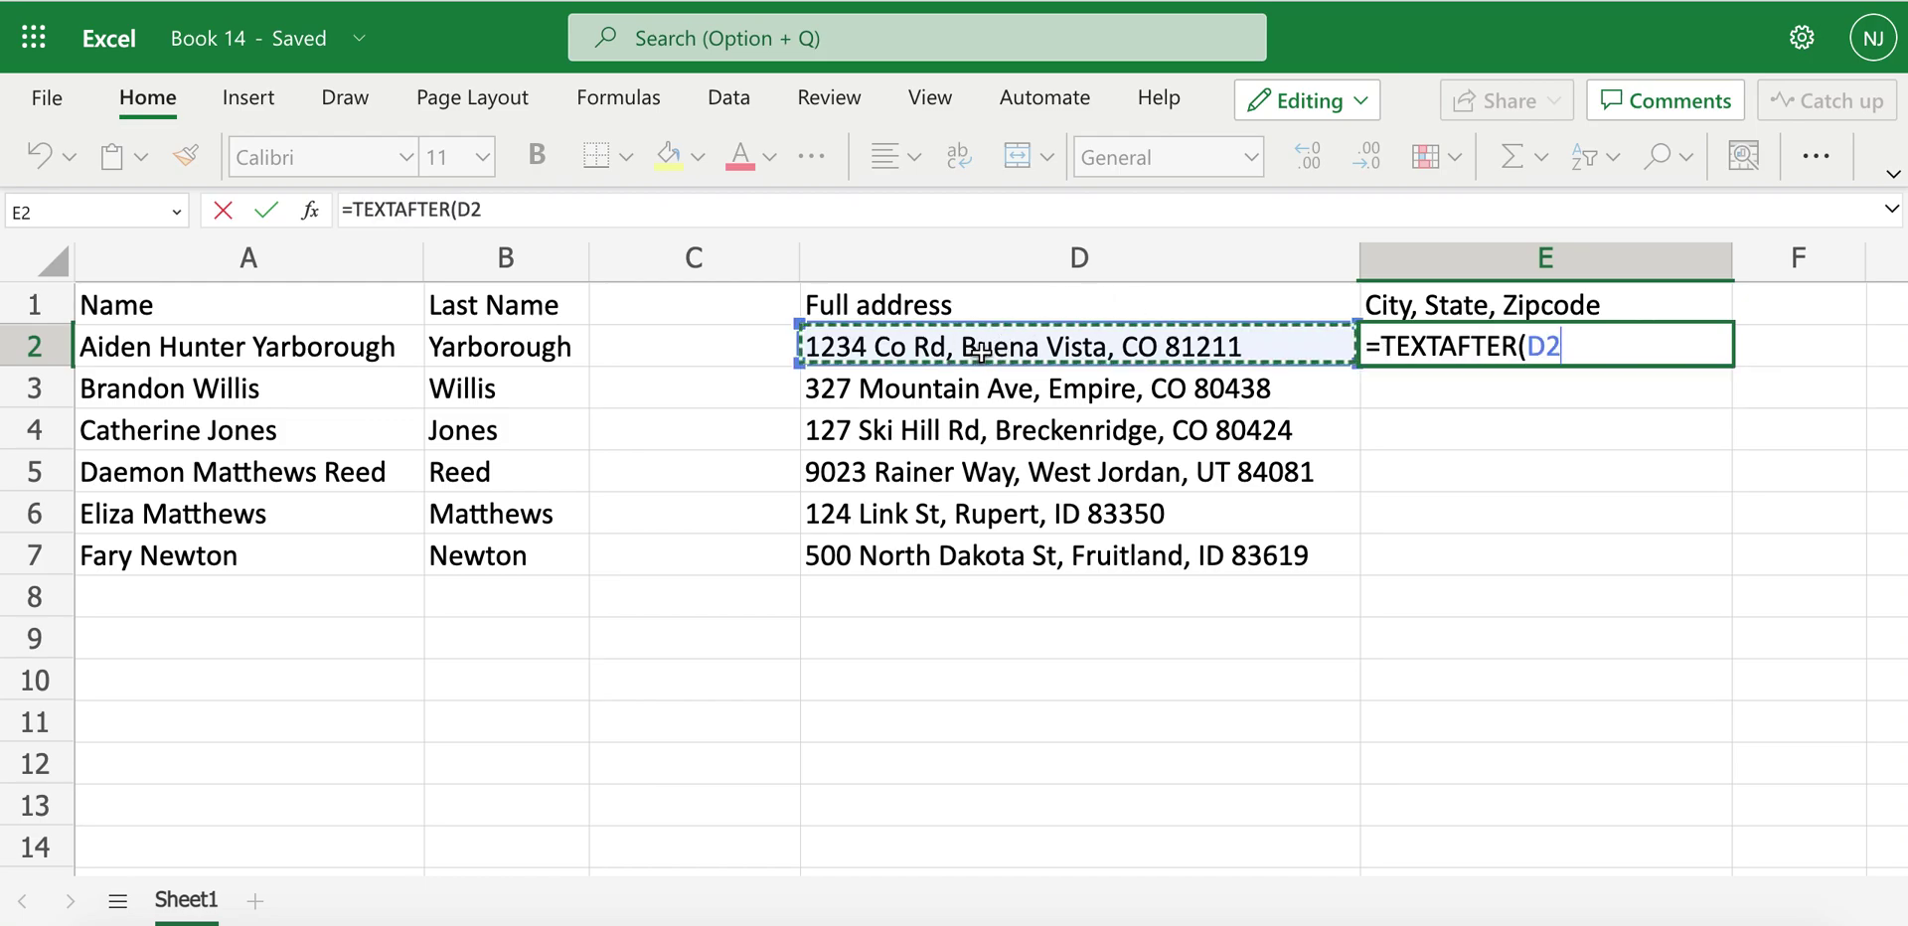
pyautogui.write(', ')
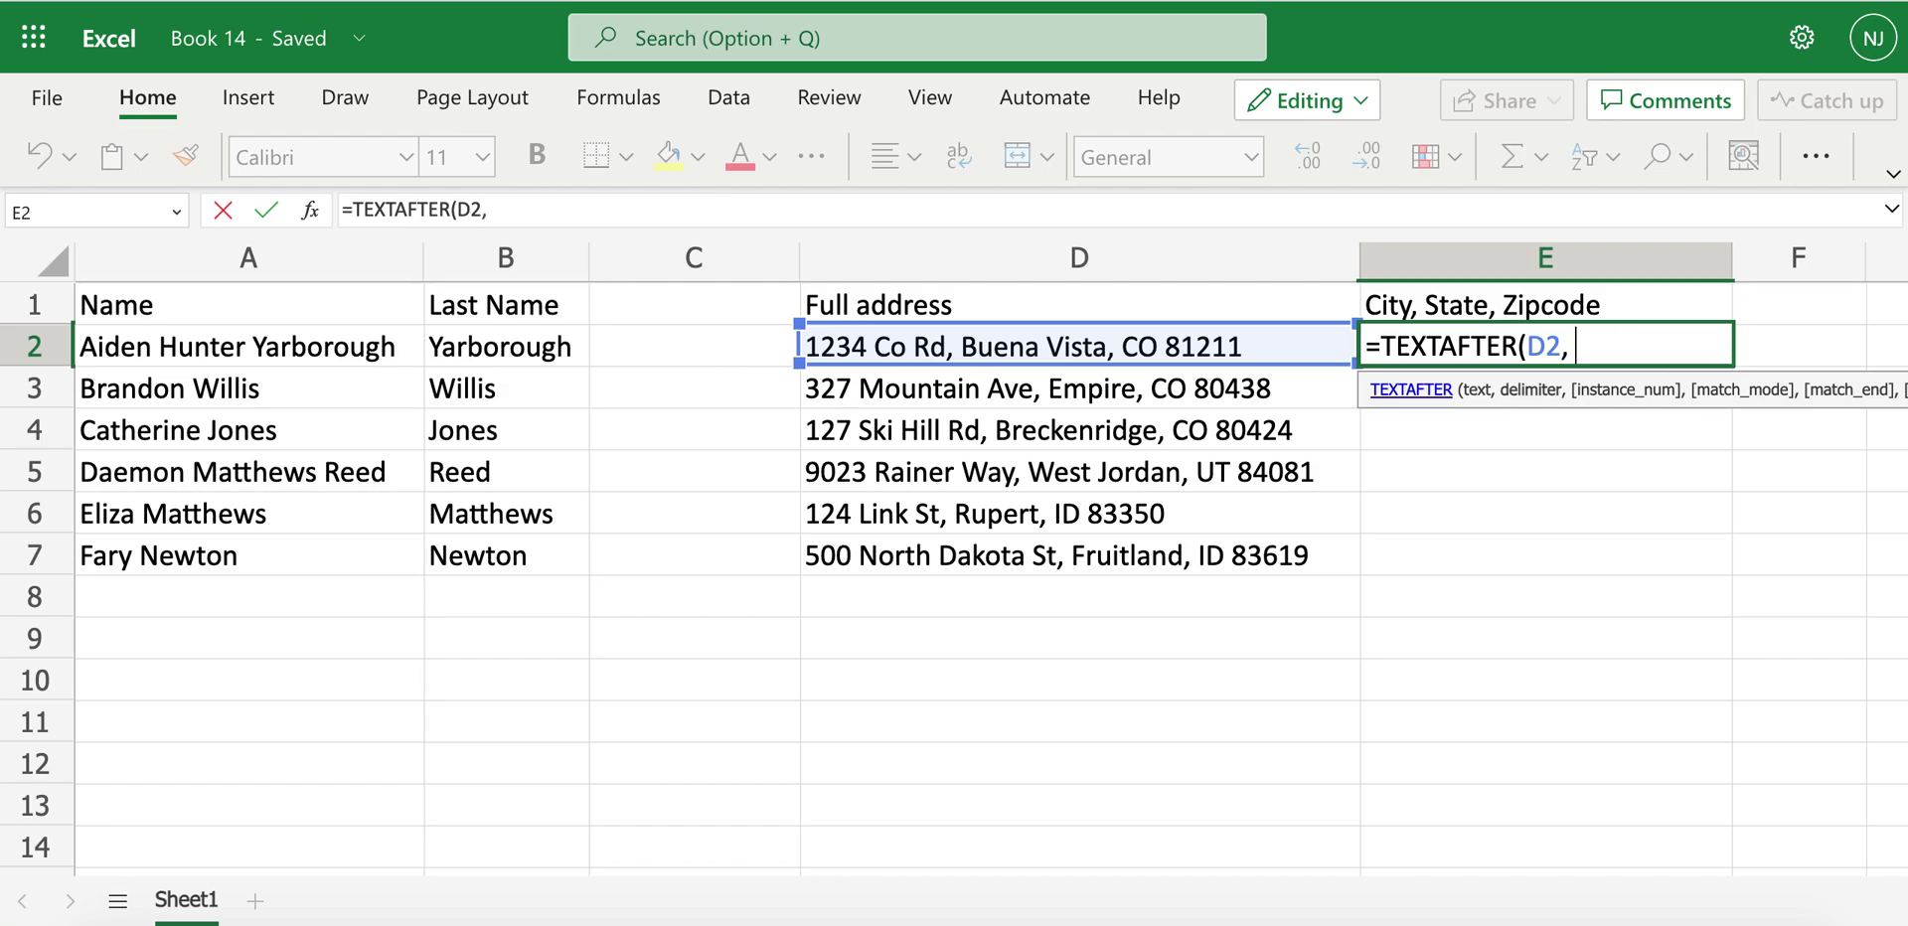
pyautogui.write('",')
pyautogui.write('"')
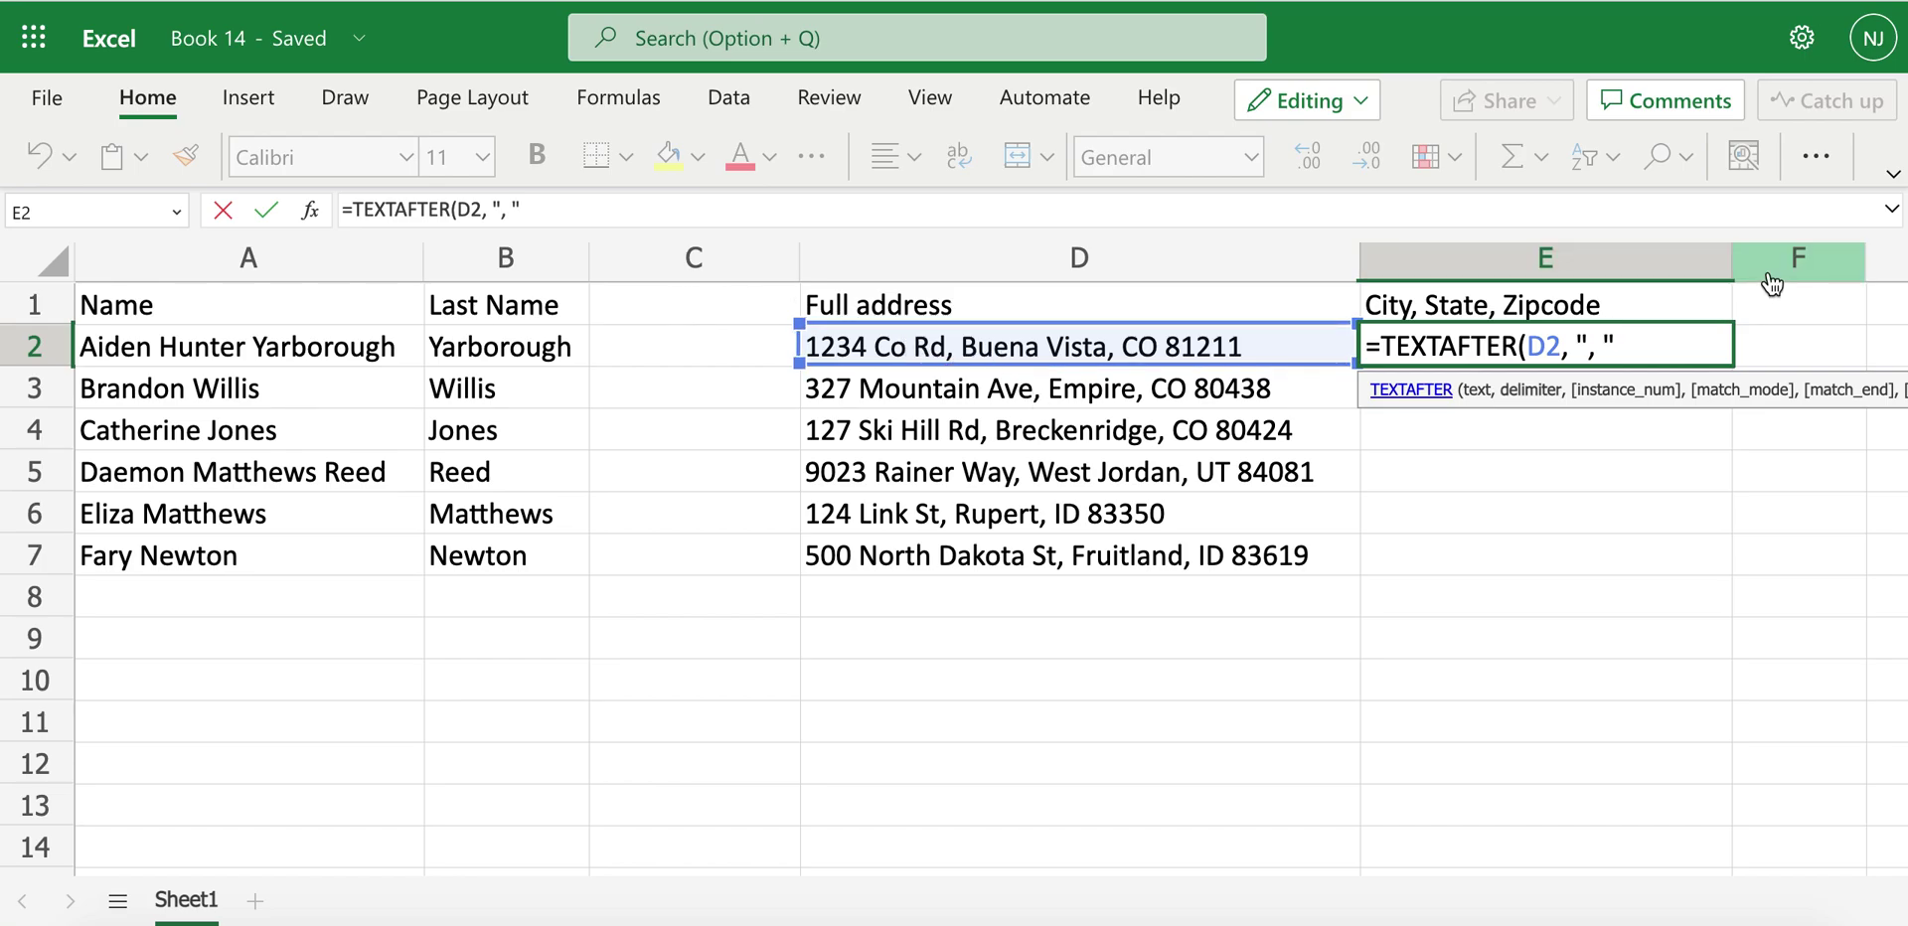
pyautogui.write(', )')
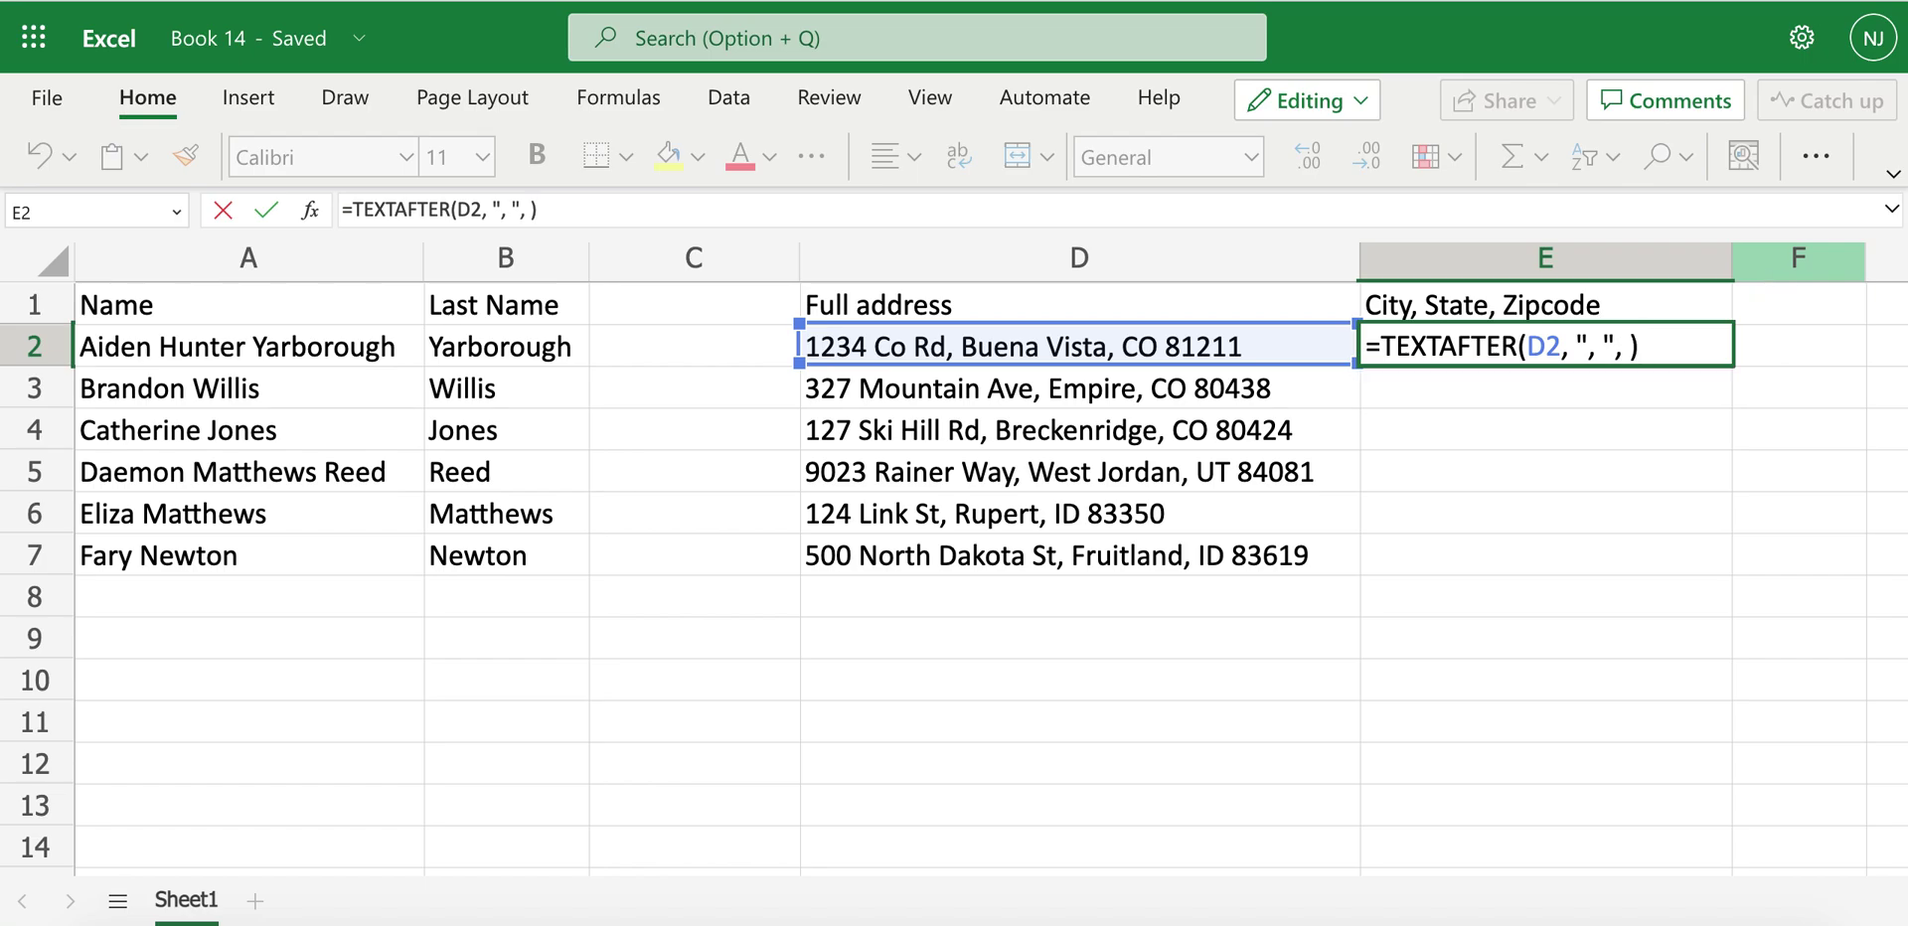
pyautogui.press('Return')
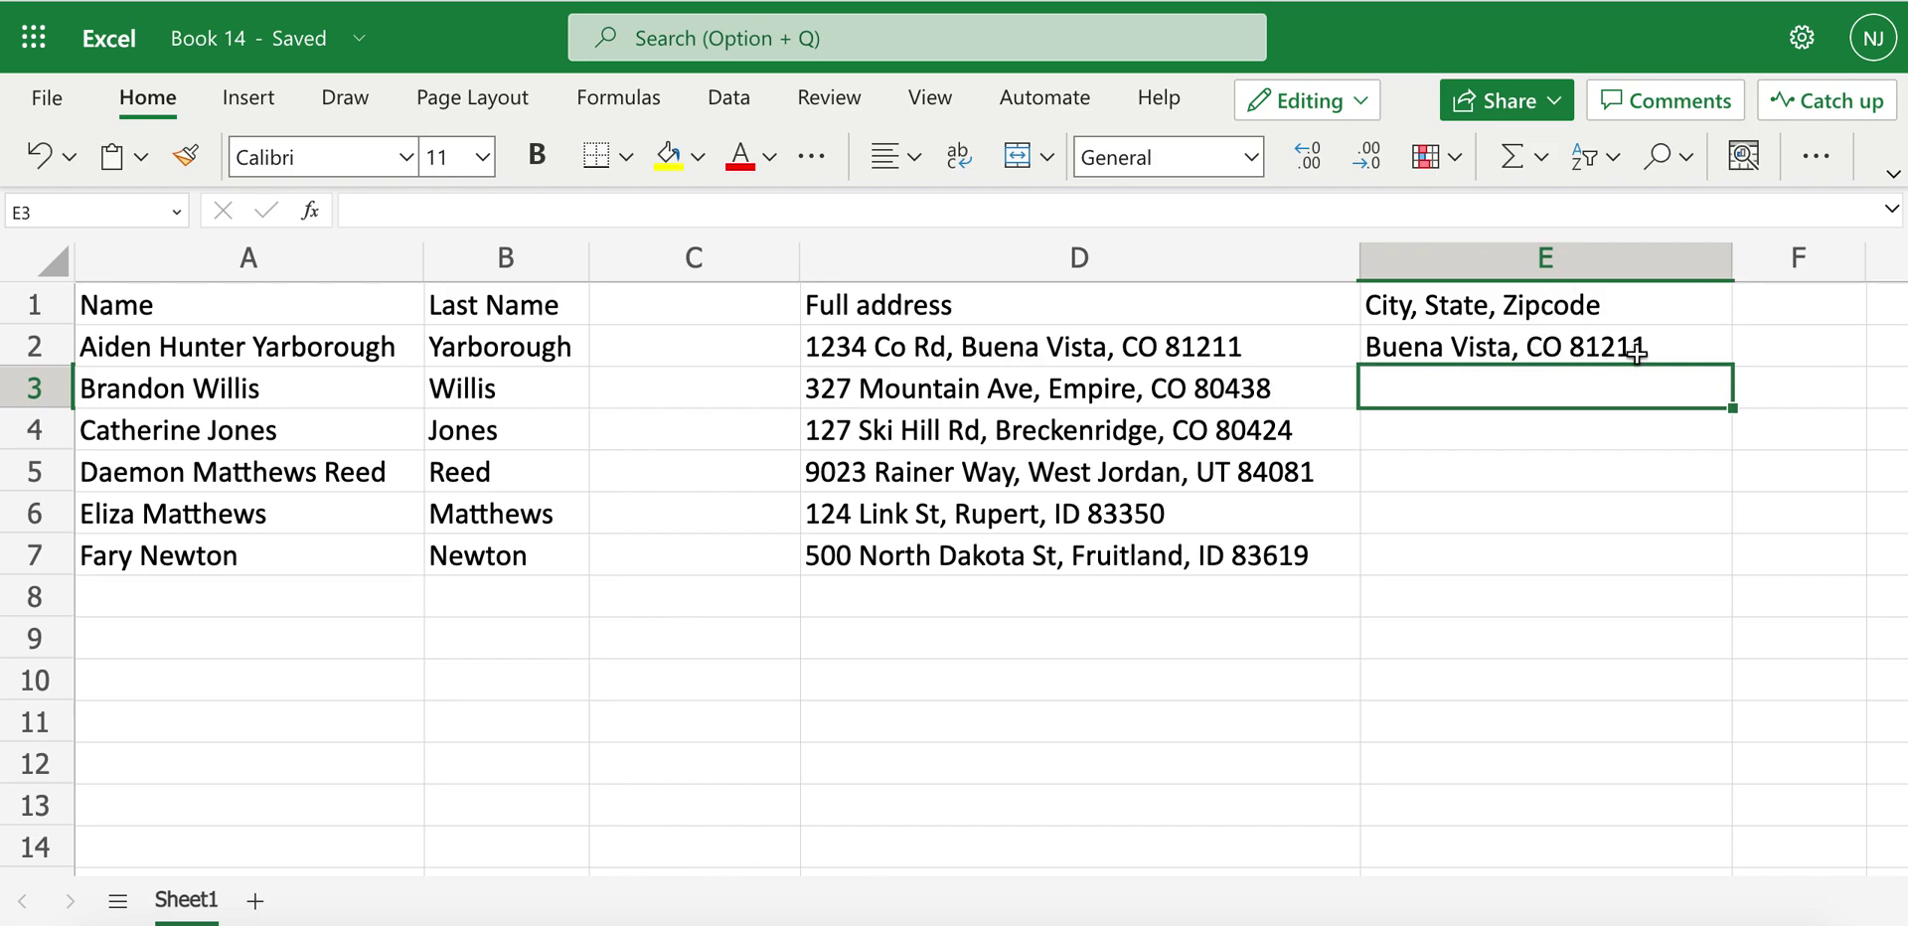
# Step: Fill the TEXTAFTER formula from E2 down through E7 to extract the city, state and zipcode for every address
pyautogui.click(1598, 354)
pyautogui.moveTo(1732, 372); pyautogui.dragTo(1730, 573)
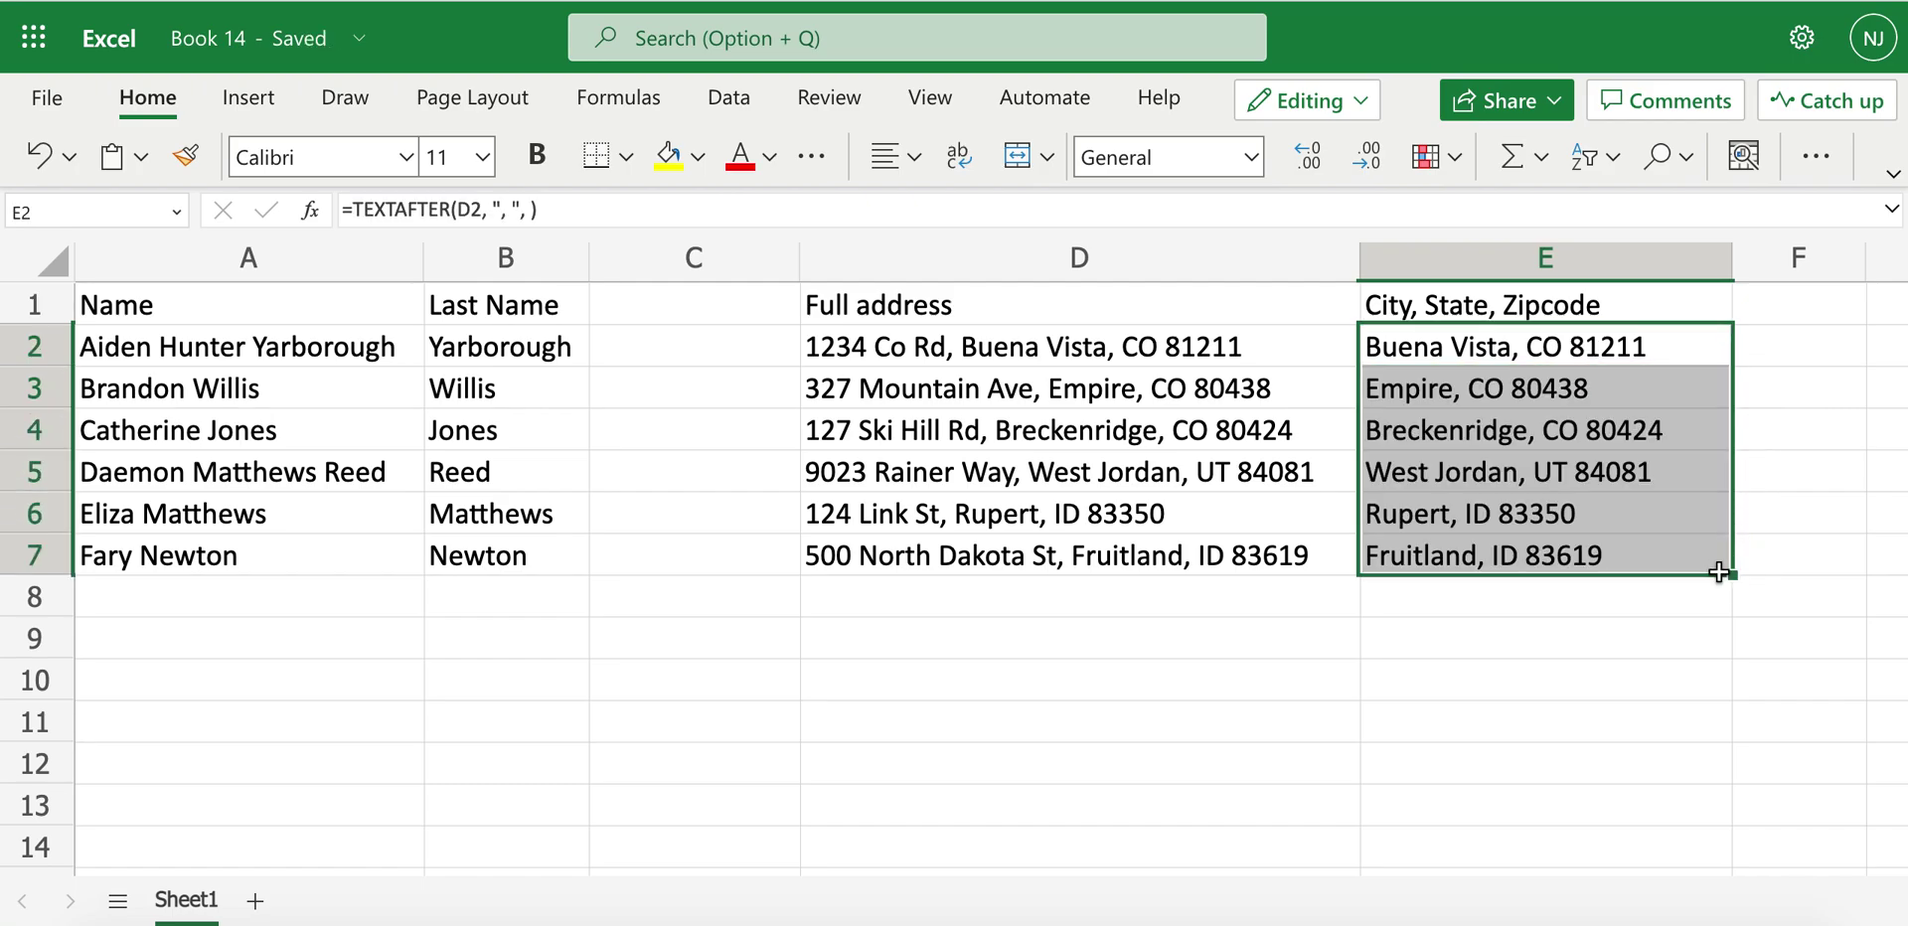
pyautogui.click(1625, 688)
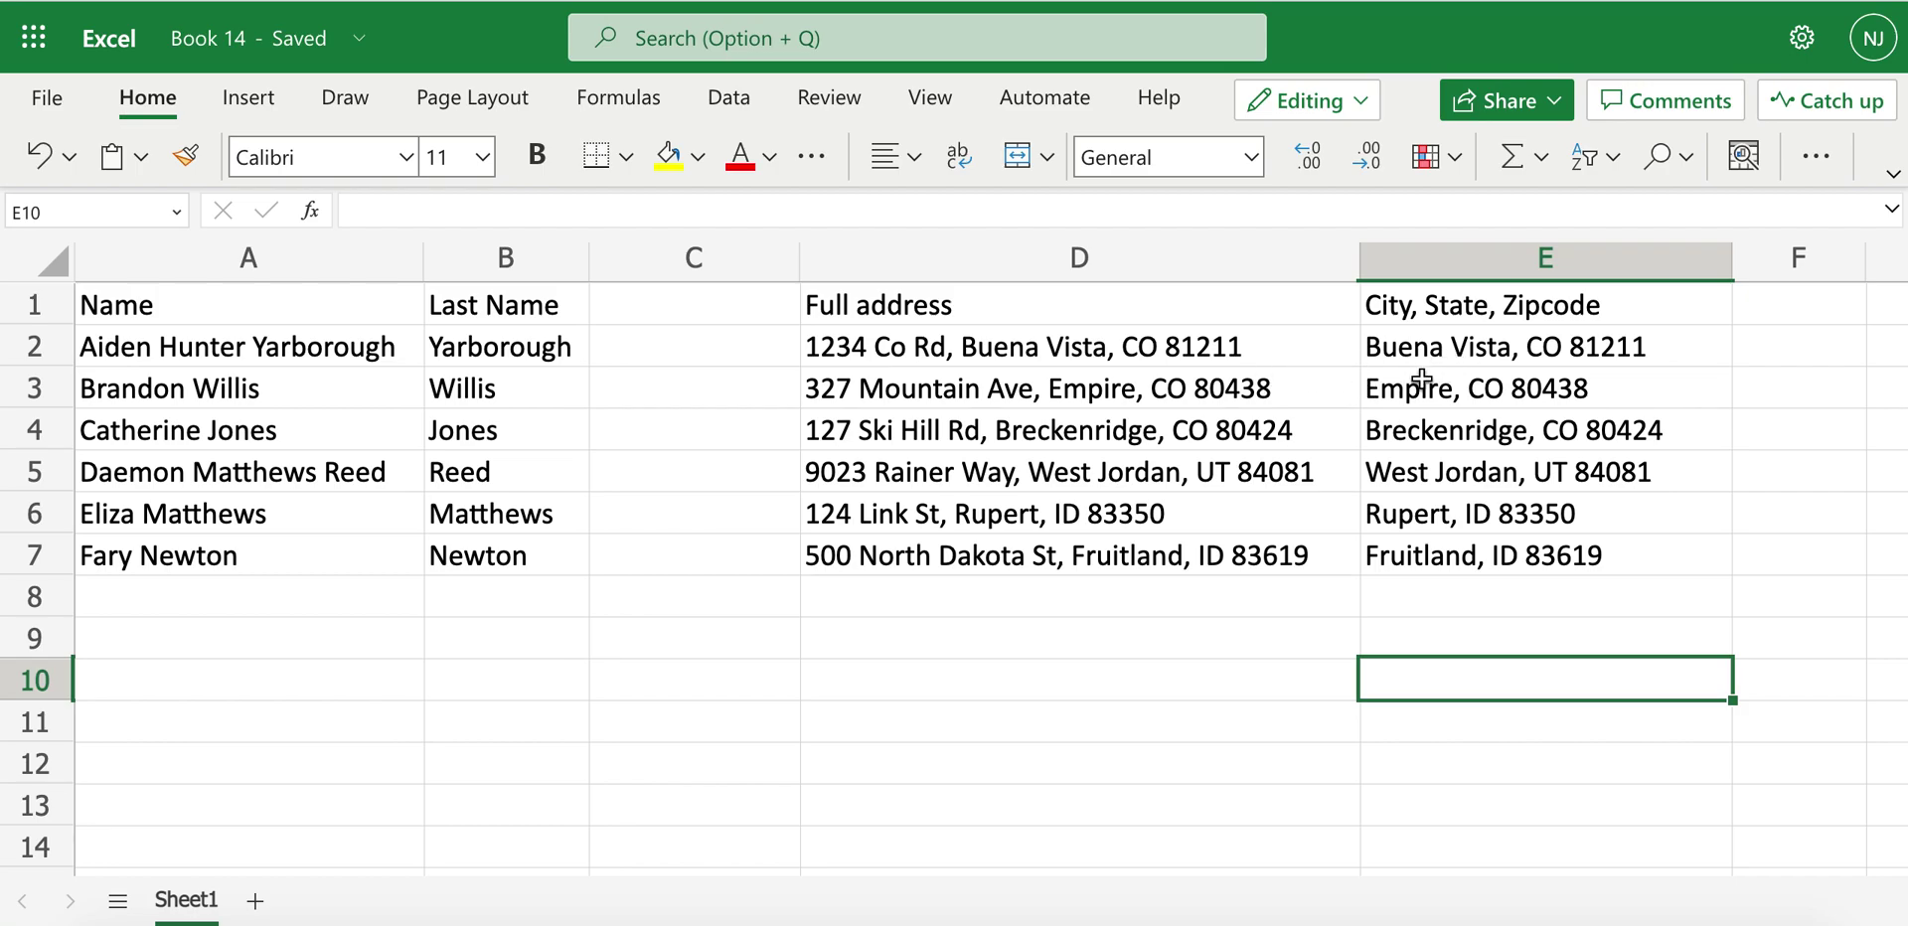
pyautogui.moveTo(1084, 346); pyautogui.dragTo(1078, 538)
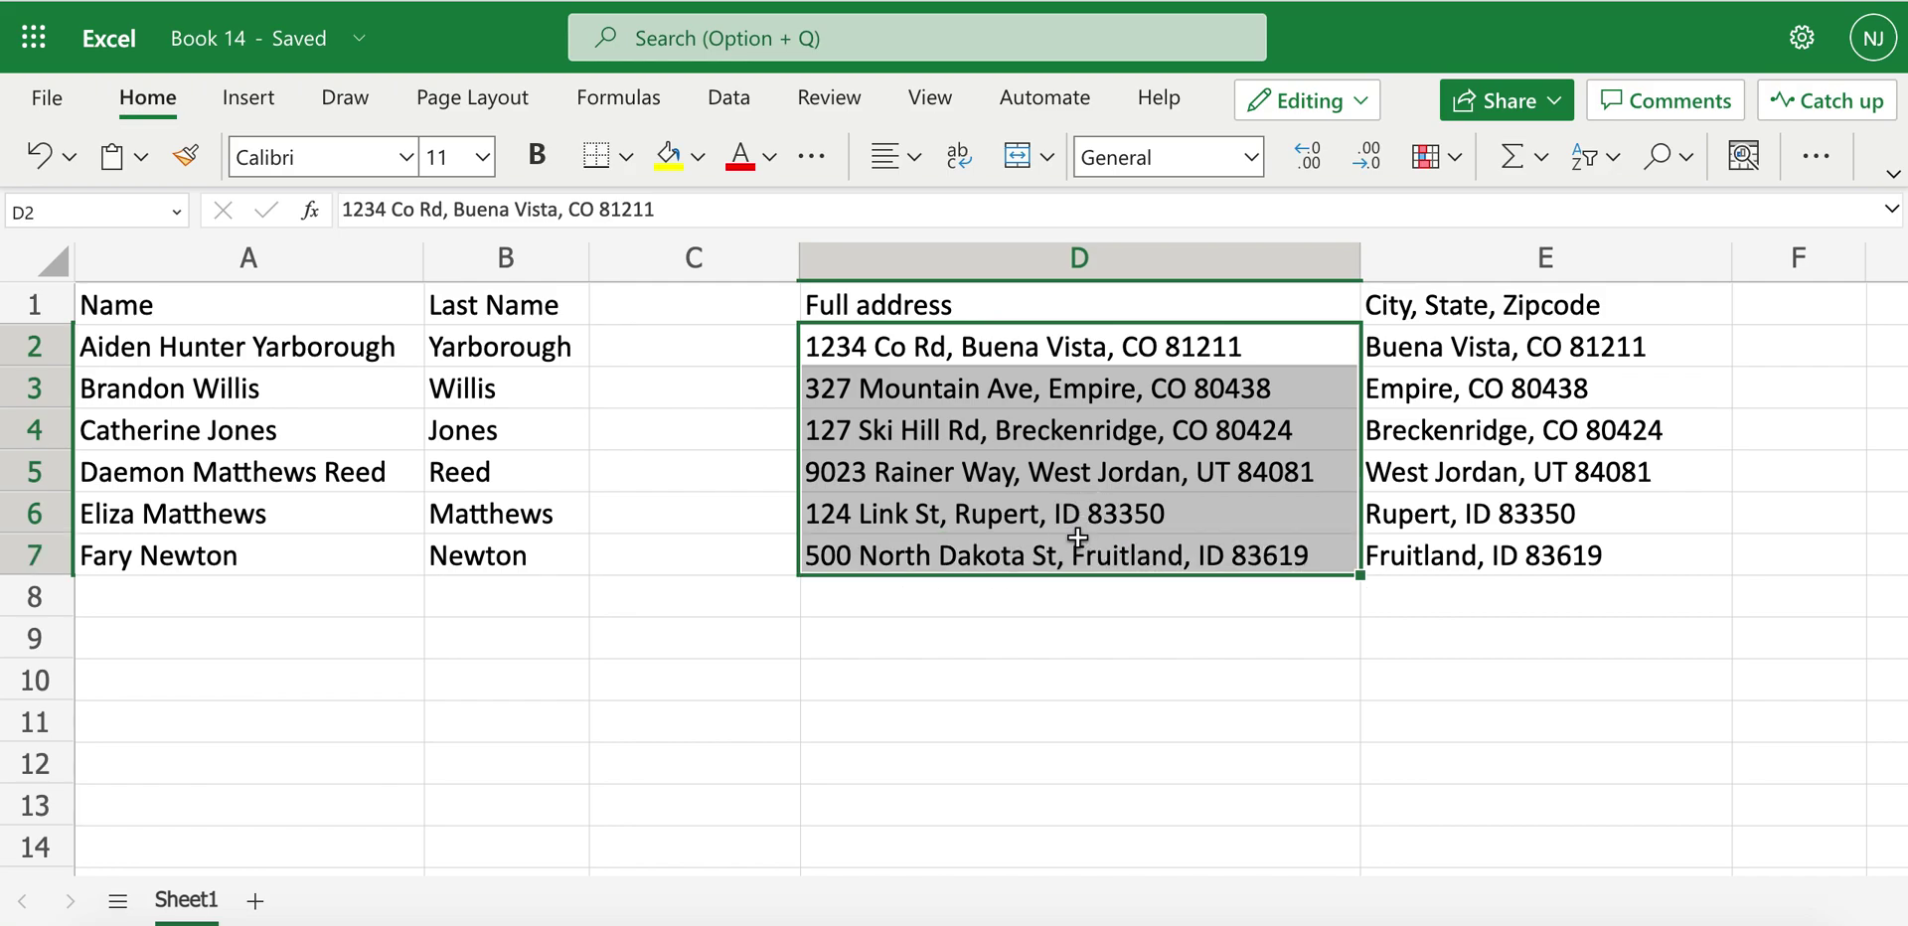
pyautogui.click(1801, 724)
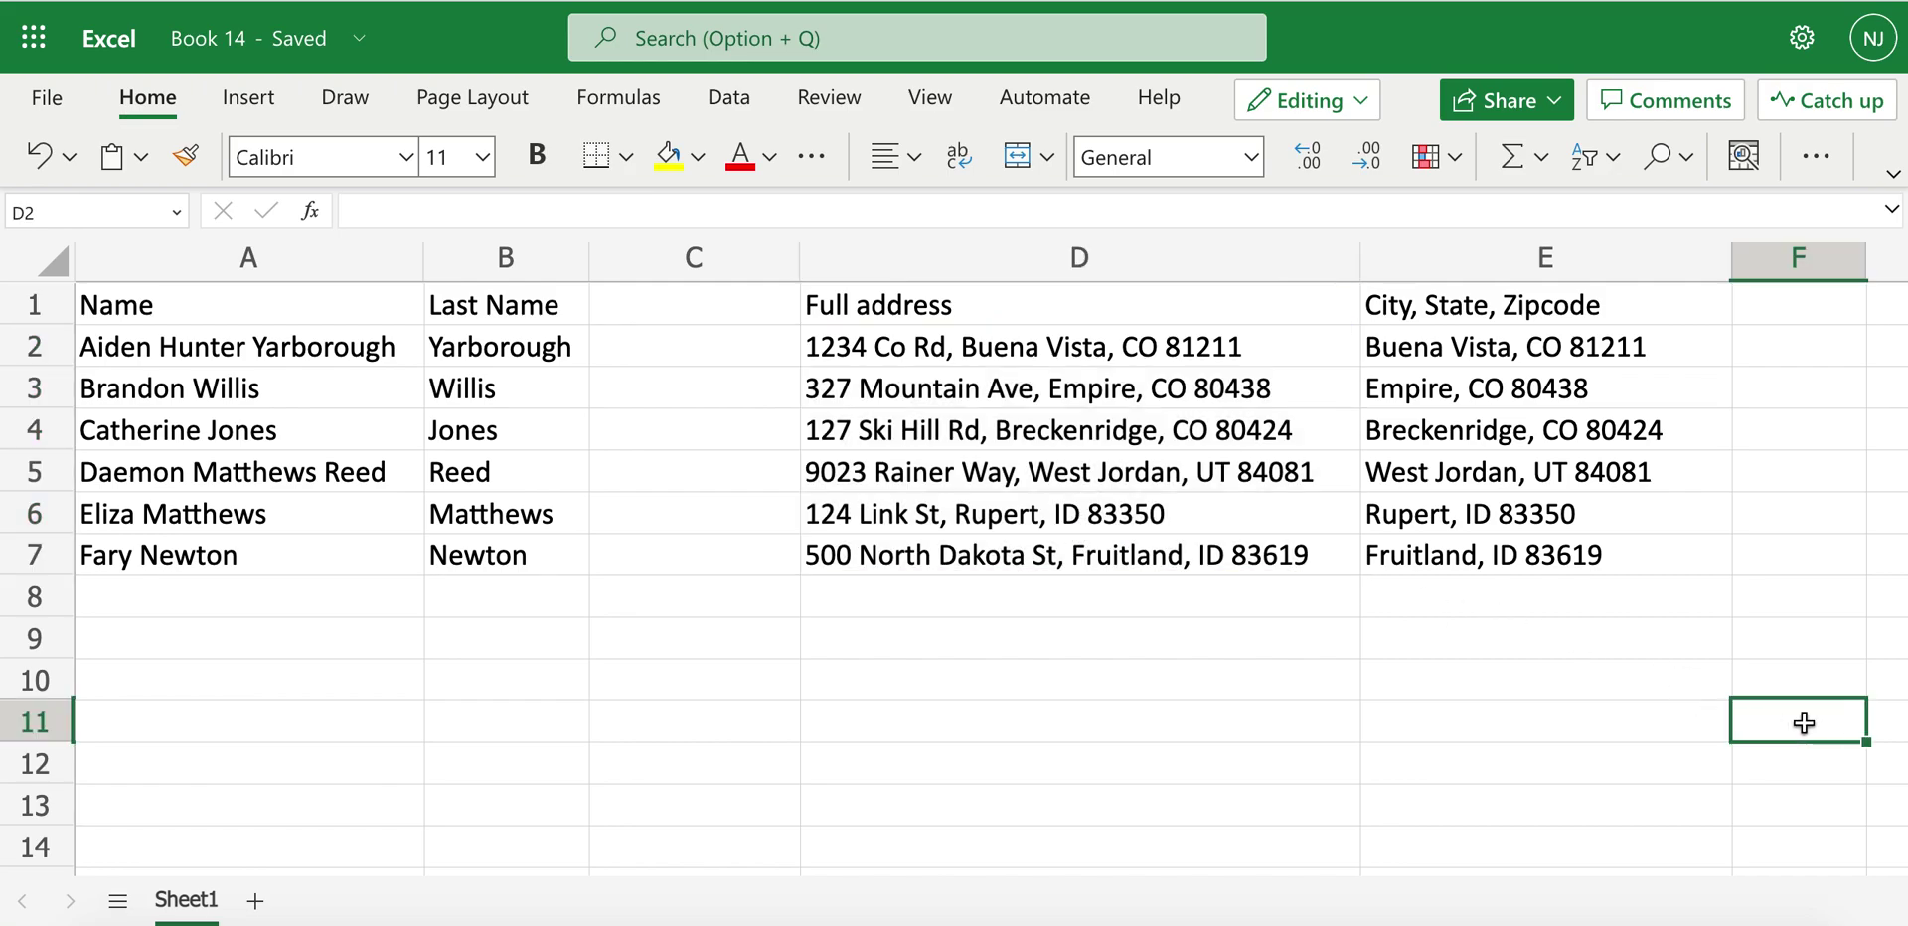